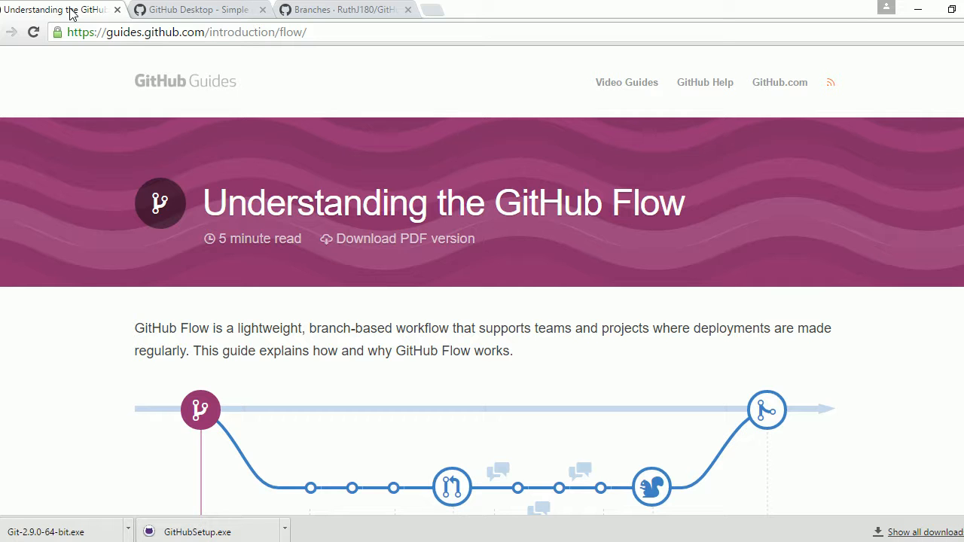
Step: View the GitHub Desktop download page, then open the GitHubFlowDemo owner's profile on GitHub
click(162, 9)
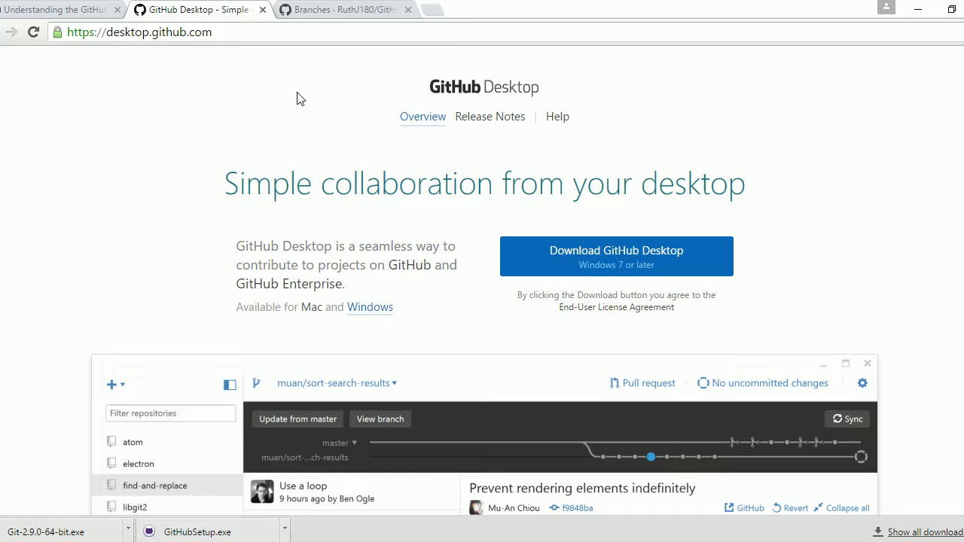
click(316, 15)
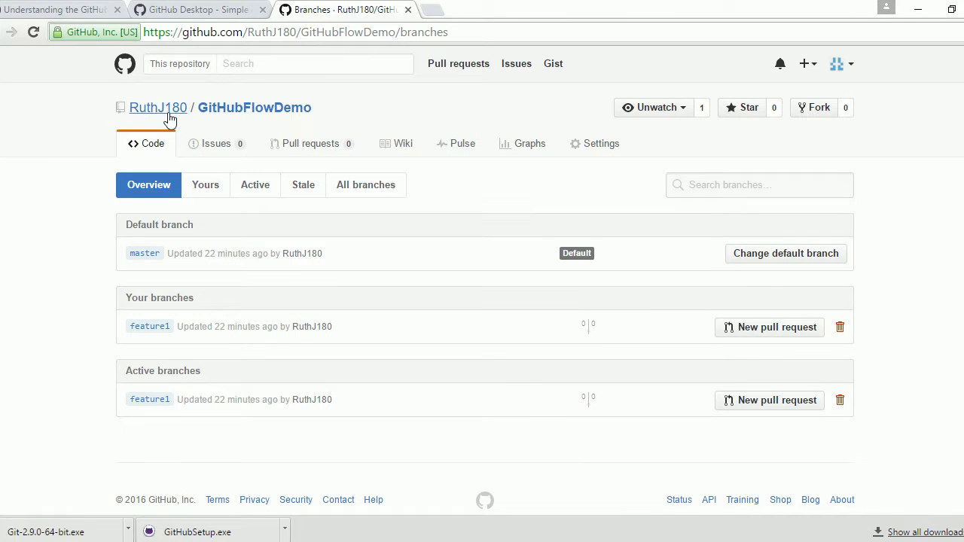
click(168, 113)
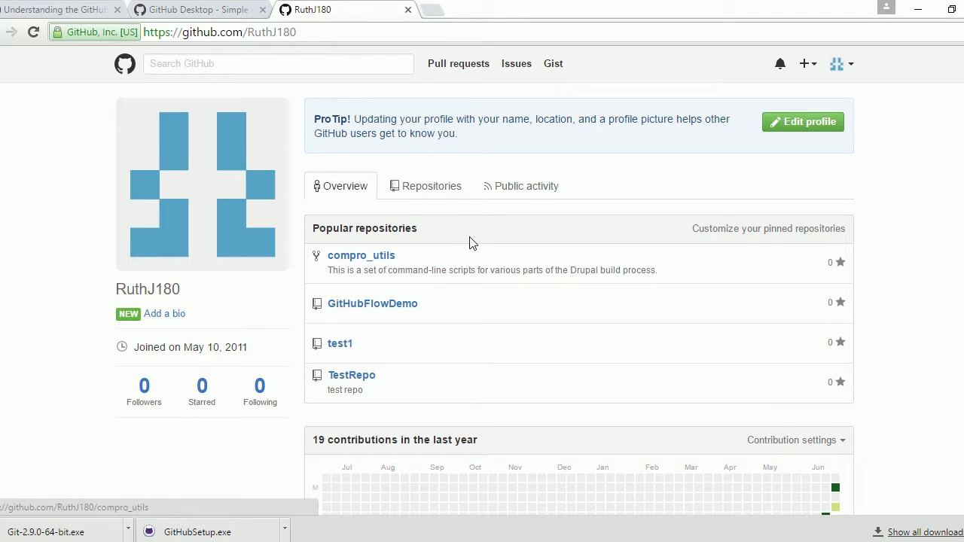
Step: Create a new public GitHub repository named GitHubFlowDemo2, initialized with a README
click(815, 64)
click(755, 99)
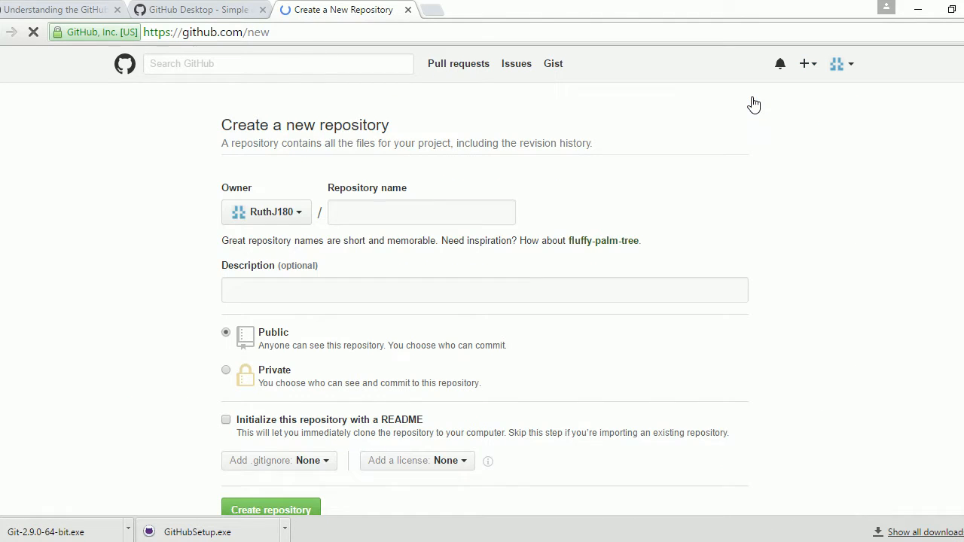
text(Got)
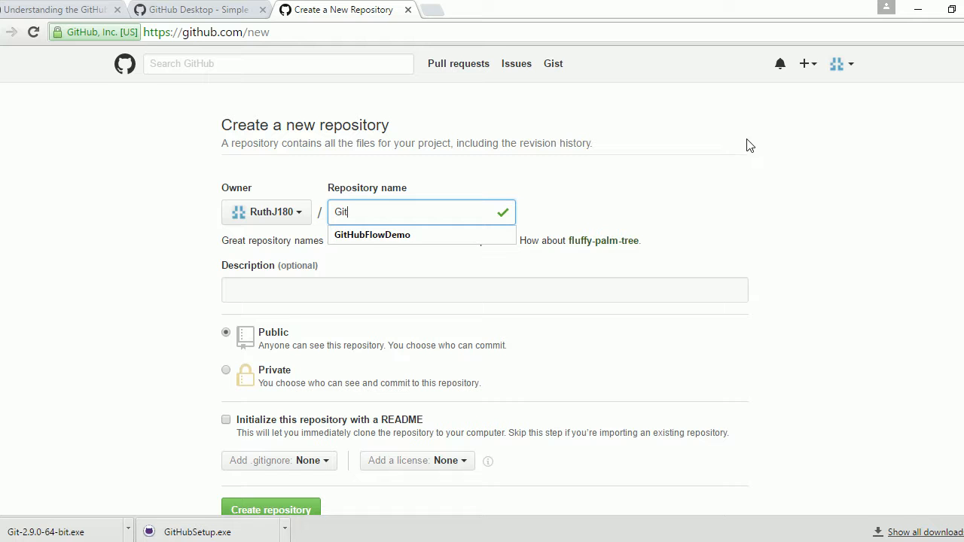
click(402, 241)
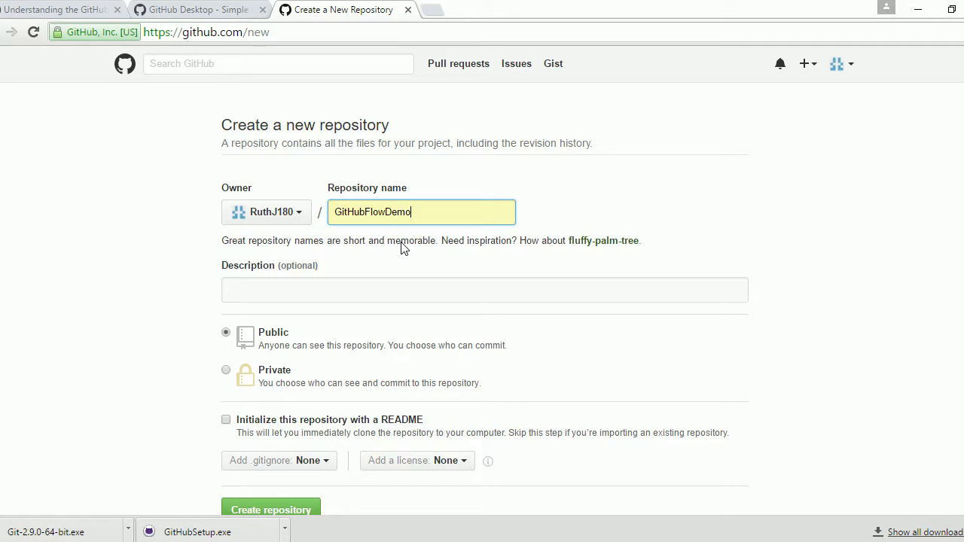
text(2)
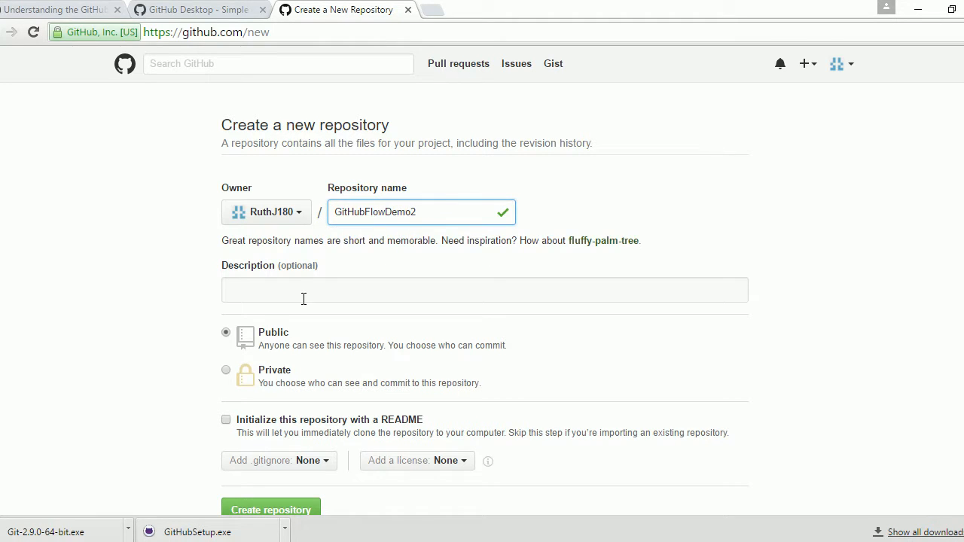
click(226, 420)
scroll(178, 476, down, 1)
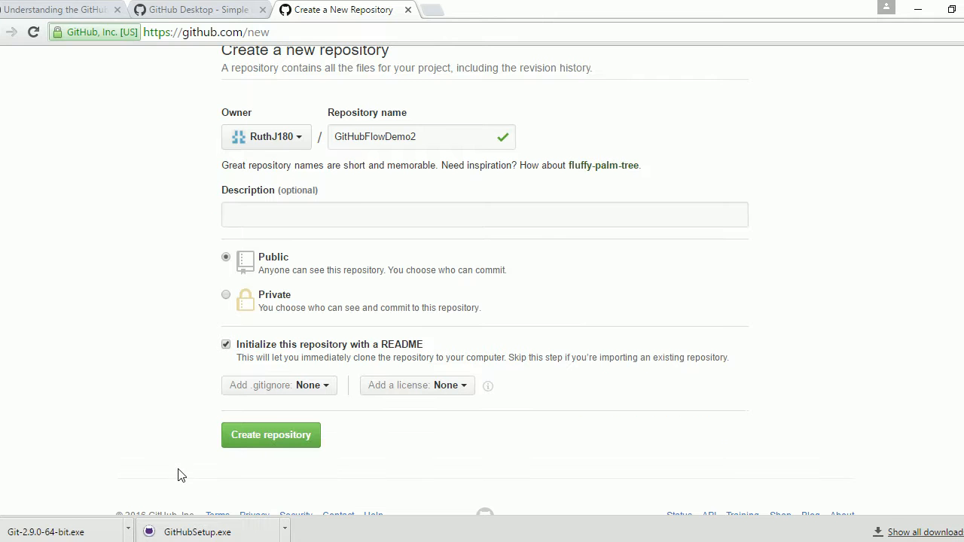
click(269, 434)
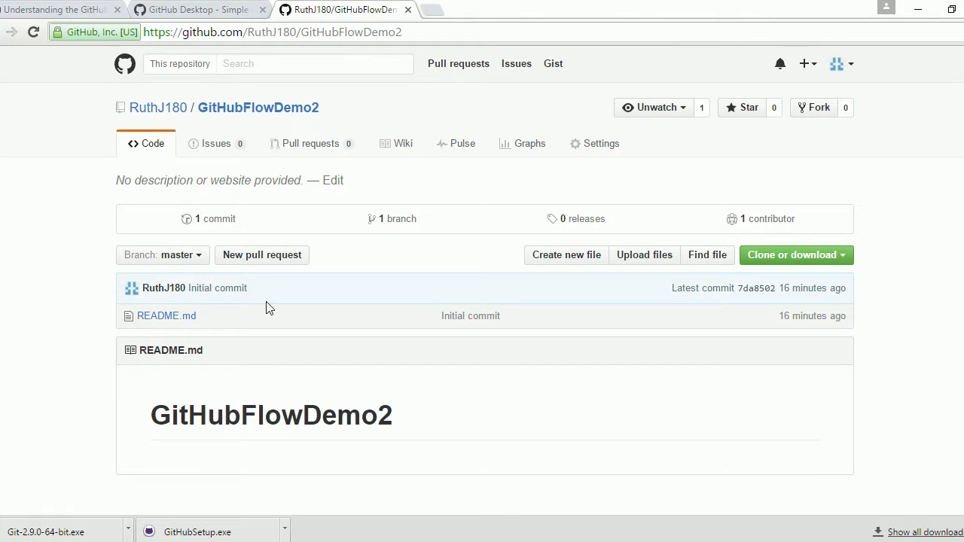
Step: Switch to GitHub Desktop and clone the GitHubFlowDemo2 repository into the GitHub folder under Documents
click(572, 541)
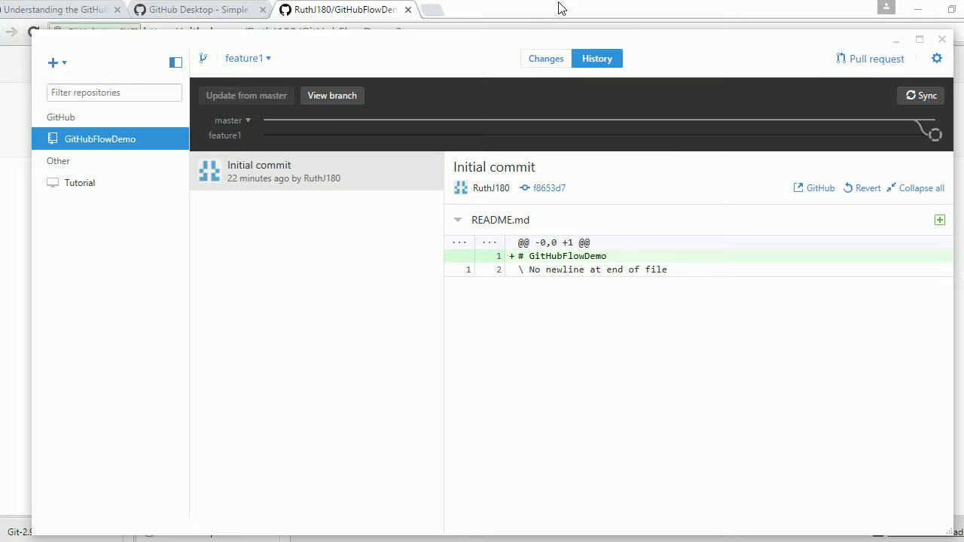
mouse_move(442, 49)
mouse_down()
mouse_move(414, 45)
mouse_move(424, 45)
mouse_up()
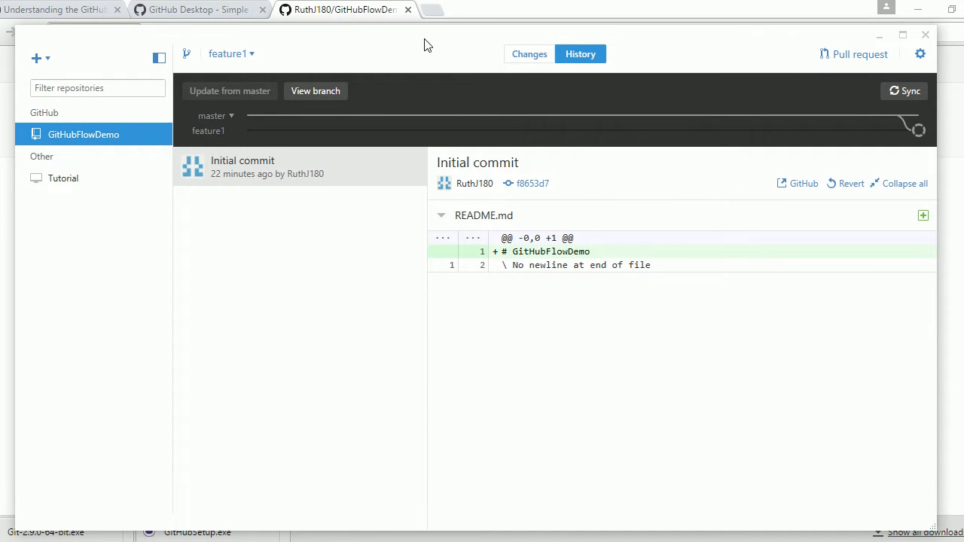
click(46, 60)
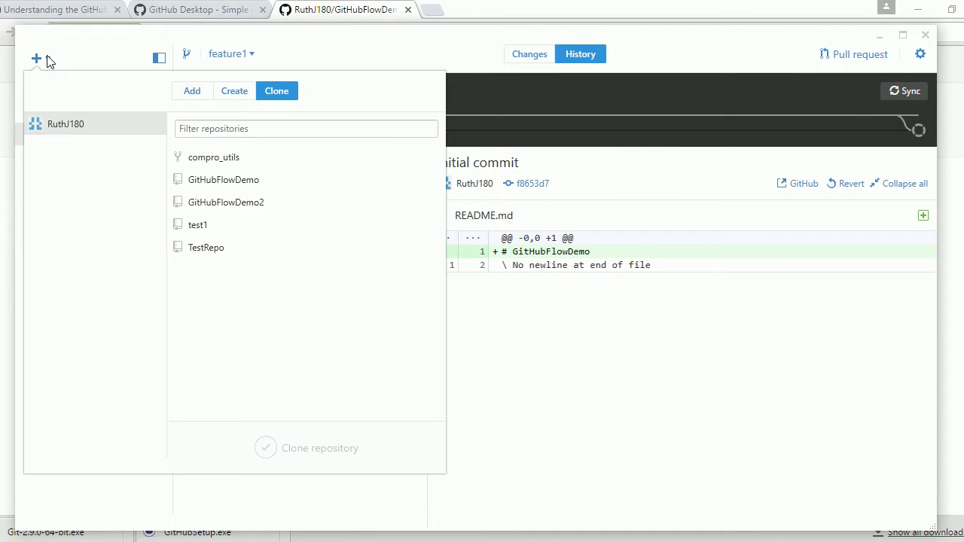
click(227, 204)
click(244, 454)
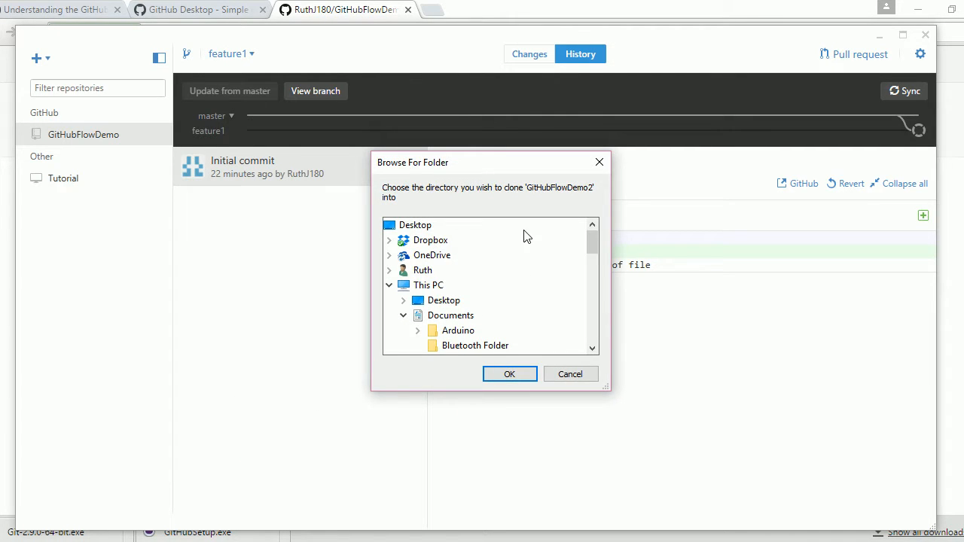
drag(595, 241, 598, 268)
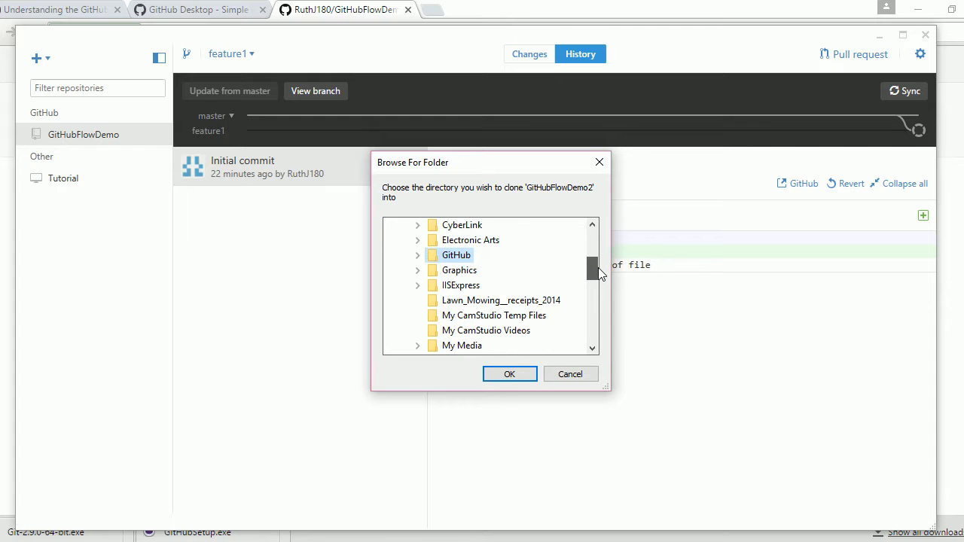
click(509, 374)
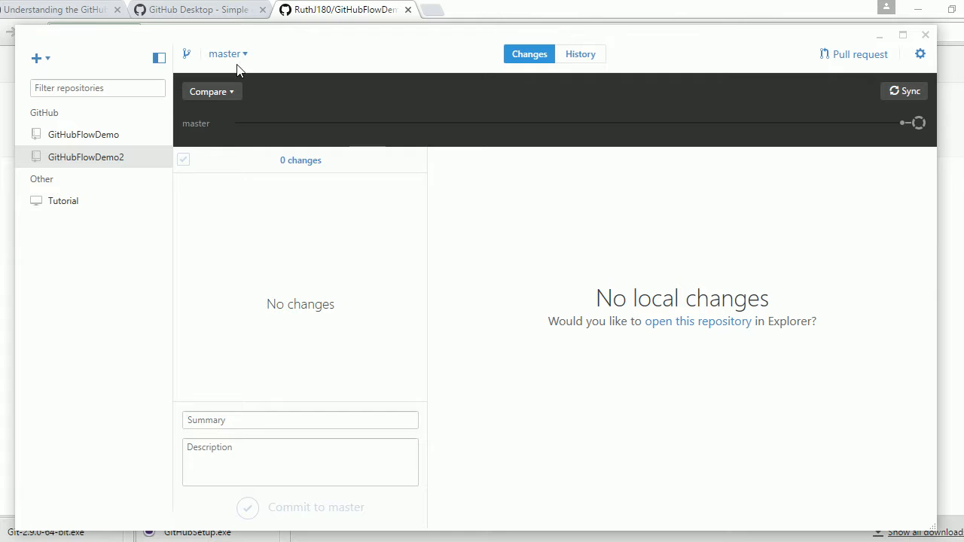
Step: Create a new branch named Feature1 from master in GitHubFlowDemo2
click(187, 55)
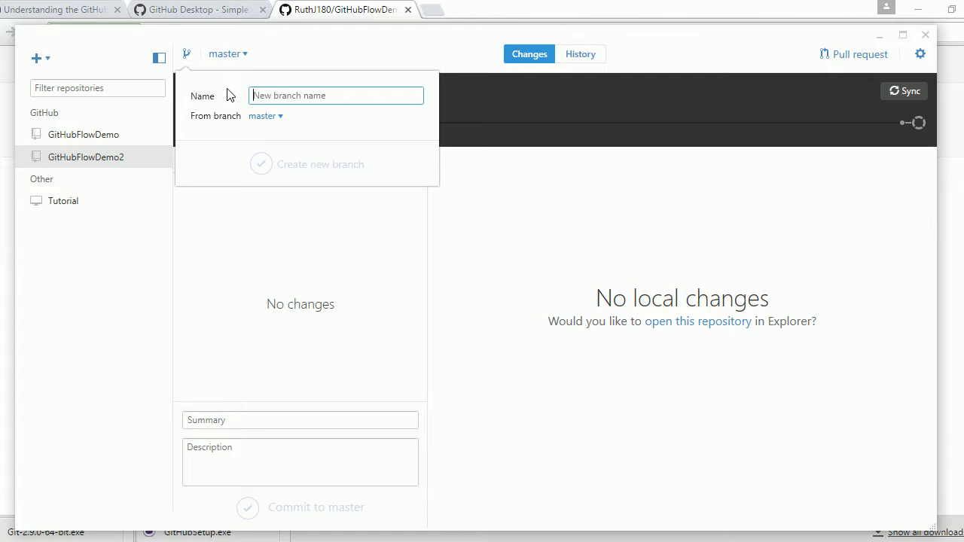
text(Feature1)
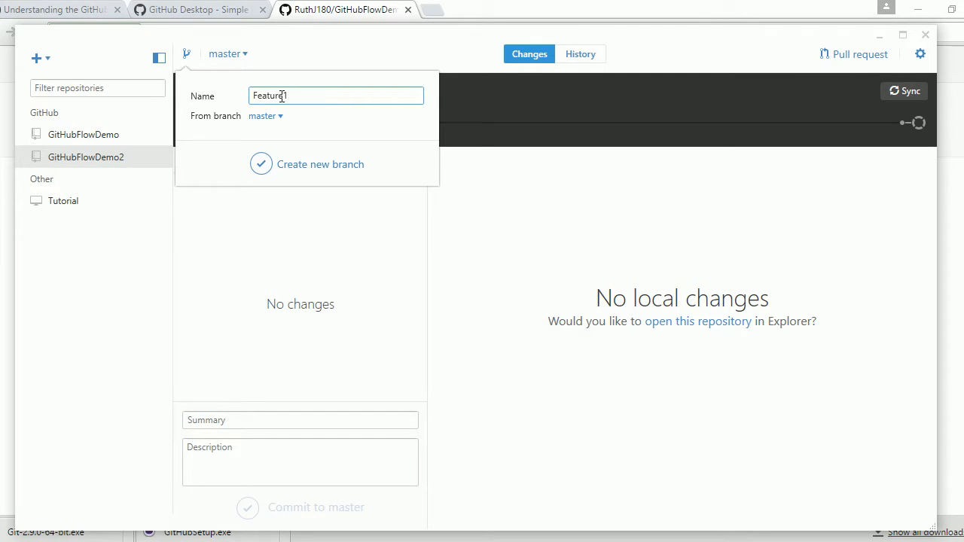
click(262, 164)
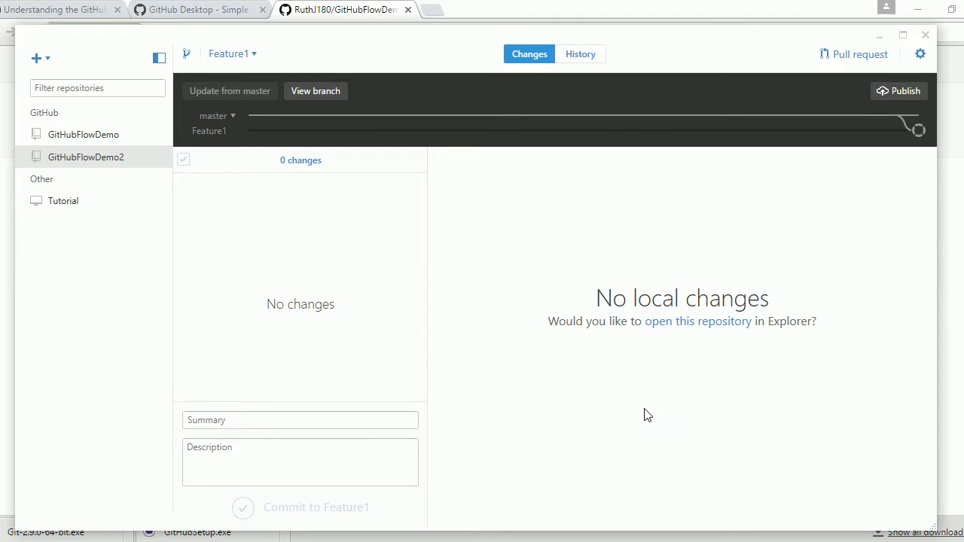
Step: Switch to the browser, reload the GitHubFlowDemo2 repository page and view its list of branches
click(56, 9)
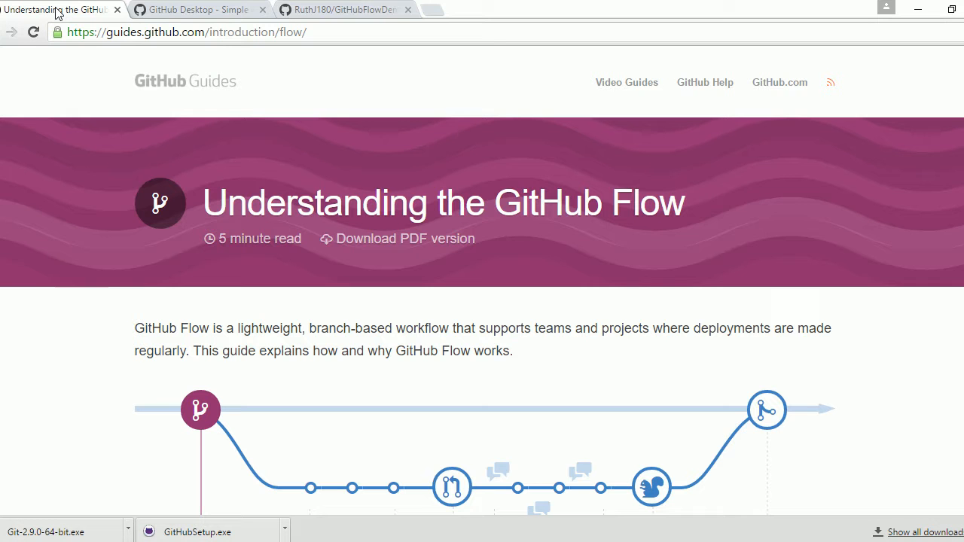
click(377, 8)
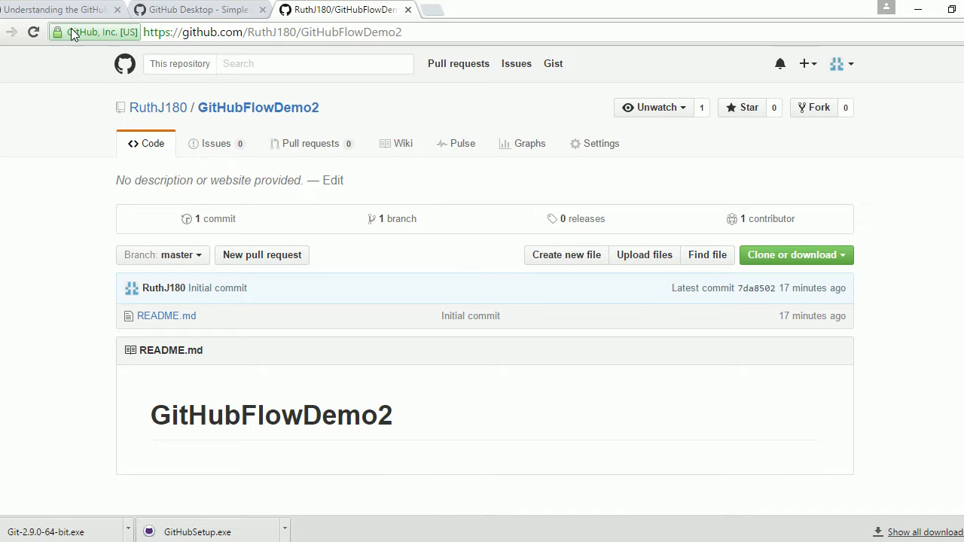
click(34, 32)
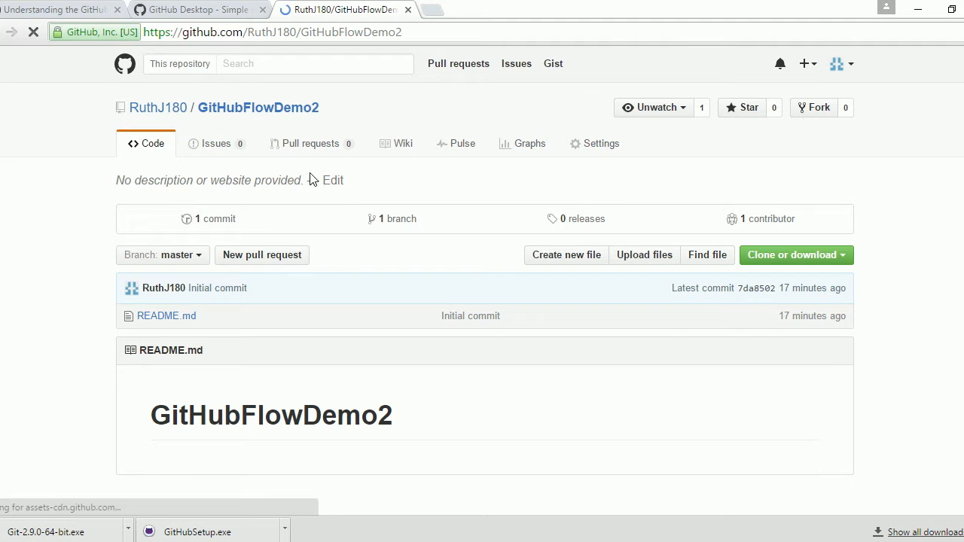
click(401, 223)
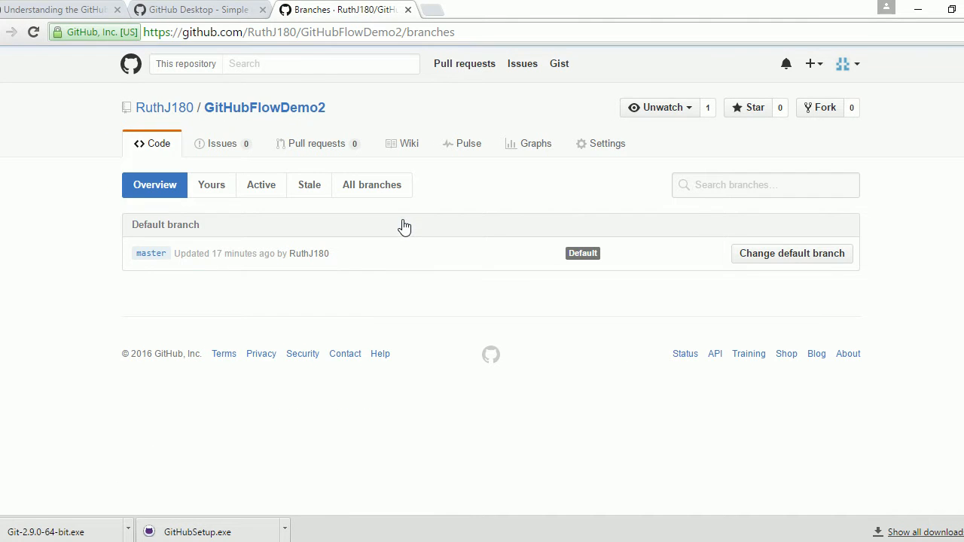
Step: Publish the Feature1 branch from GitHub Desktop and reload the repository's branches page in the browser
key(alt+Tab)
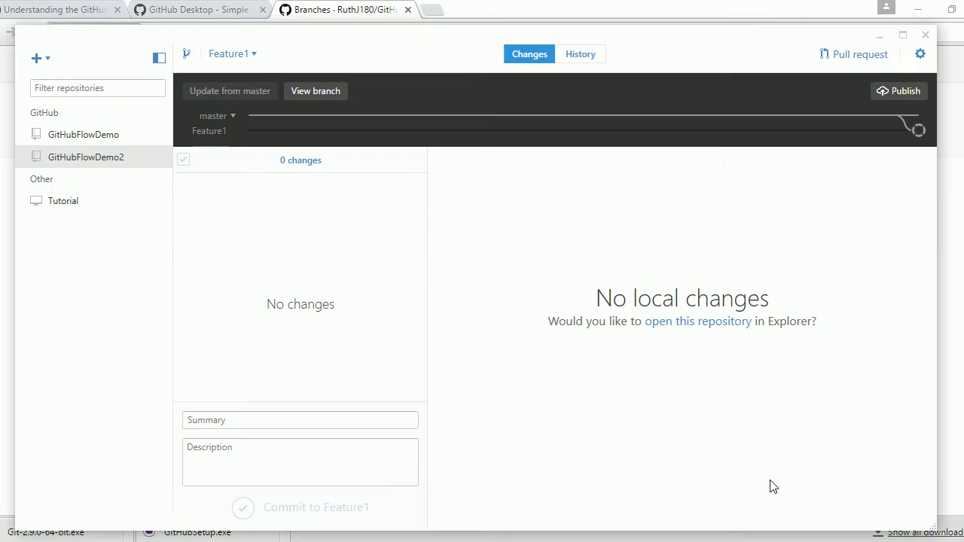
click(896, 91)
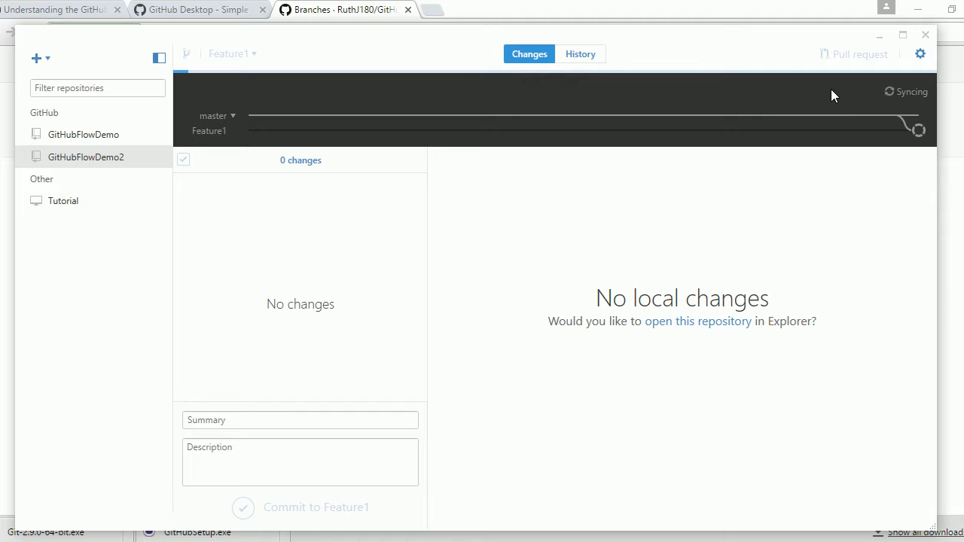
click(320, 9)
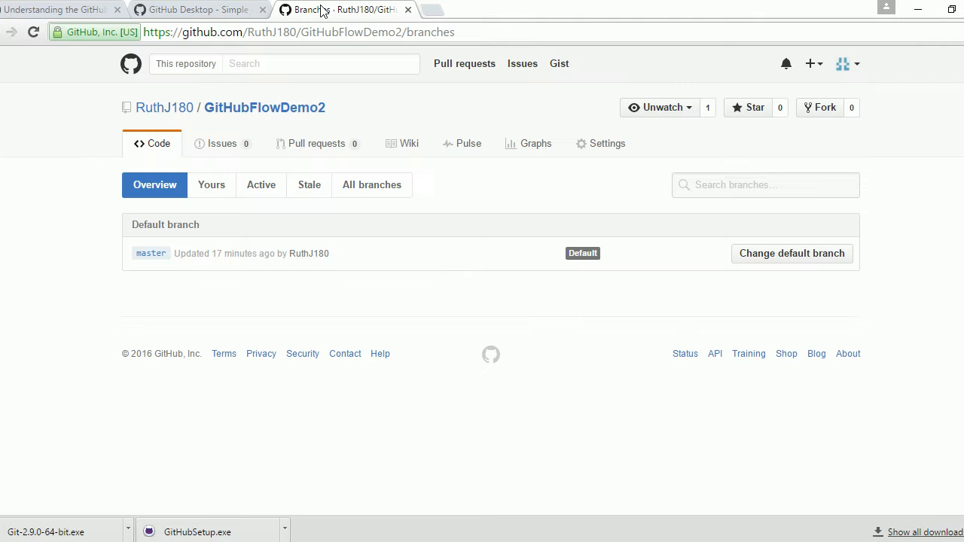
click(33, 34)
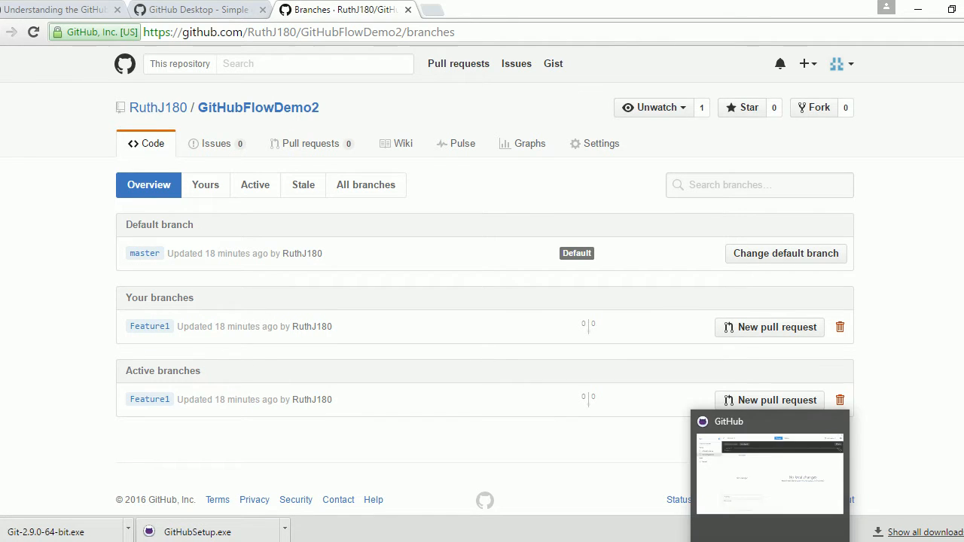
Step: In File Explorer, create a text document named feature1.txt in the local GitHubFlowDemo2 folder
mouse_move(427, 541)
click(426, 494)
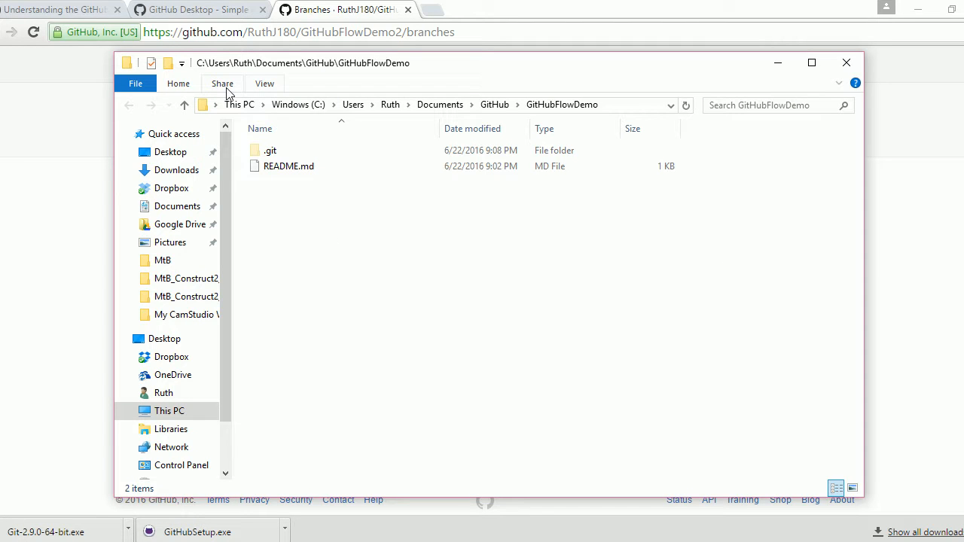
click(497, 106)
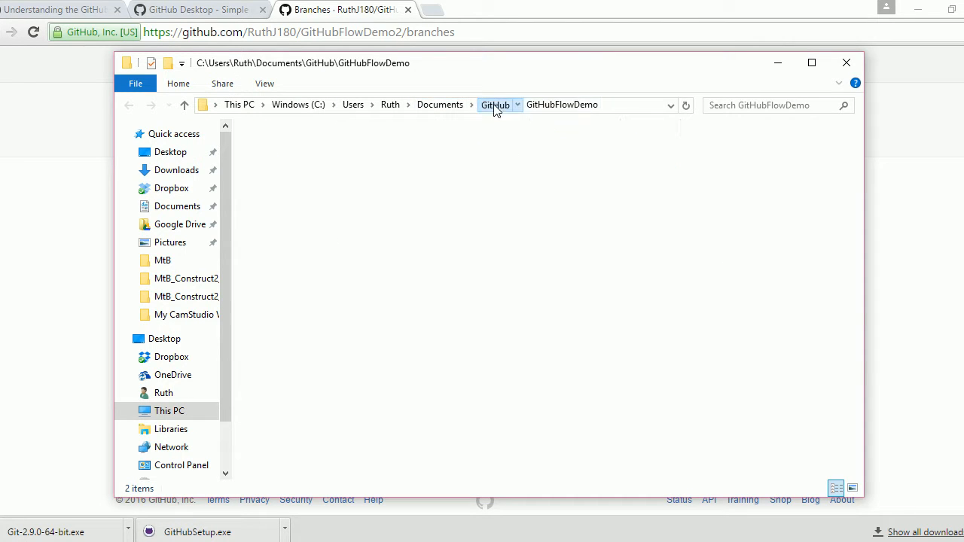
double_click(324, 169)
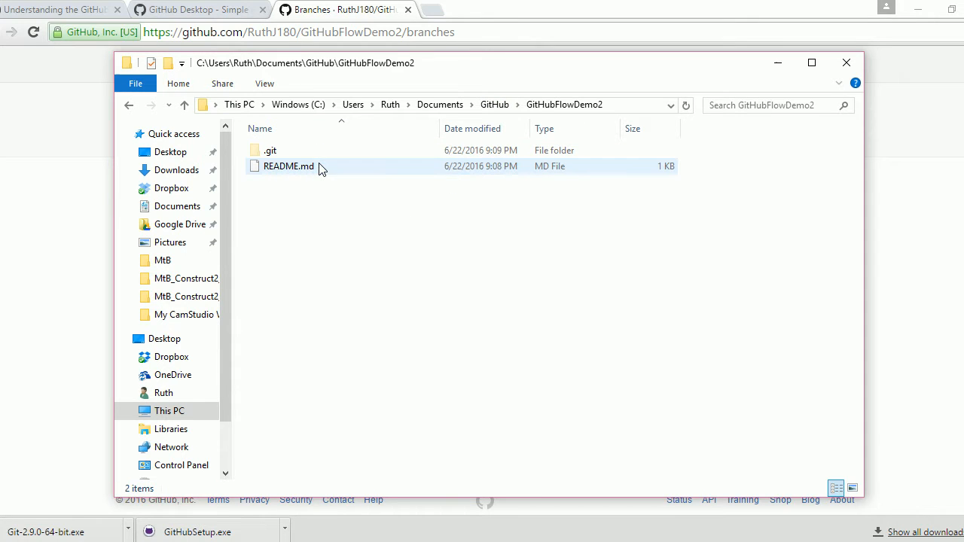
right_click(312, 232)
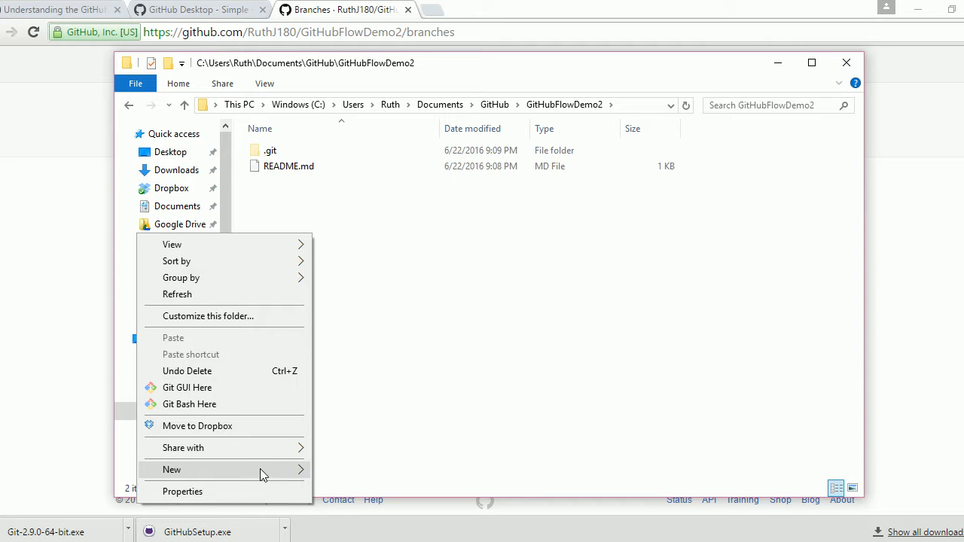
mouse_move(264, 472)
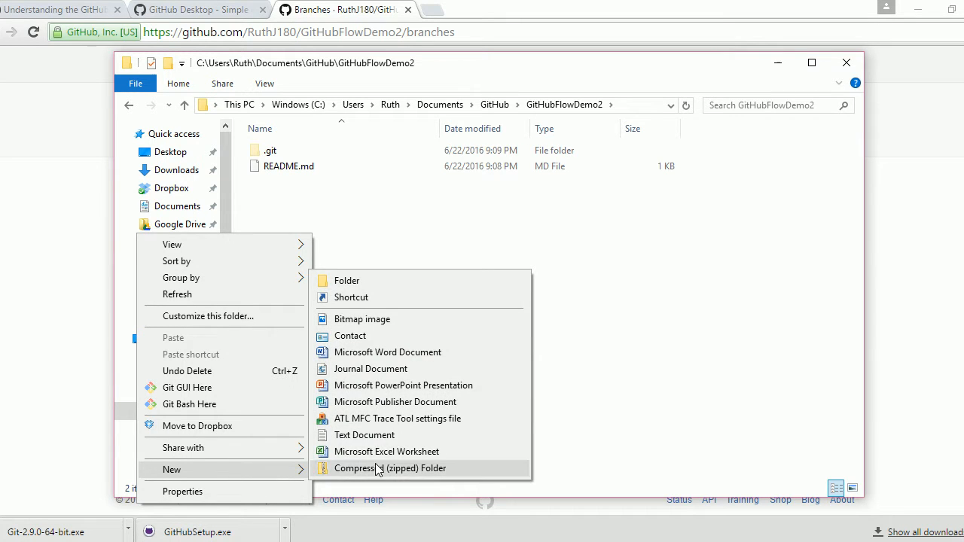
click(377, 434)
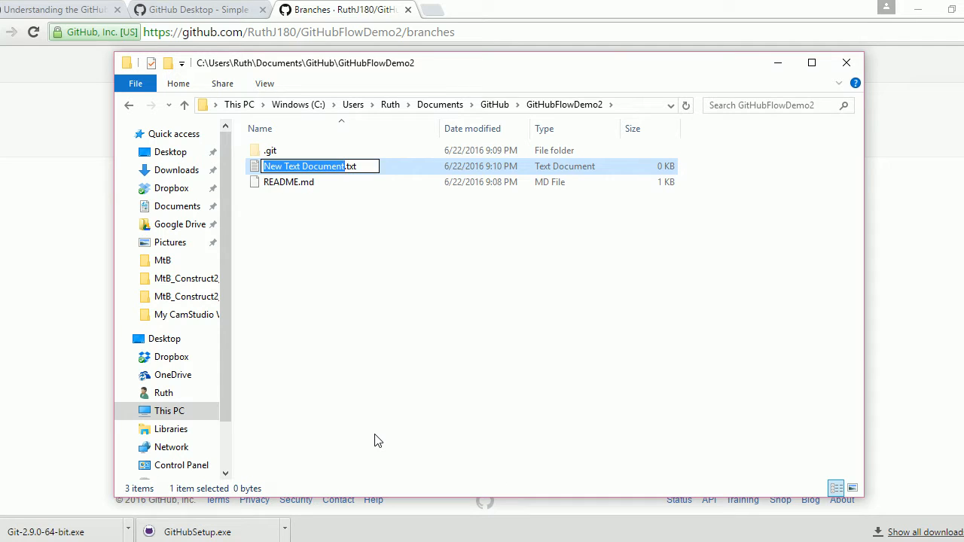
text(feature1)
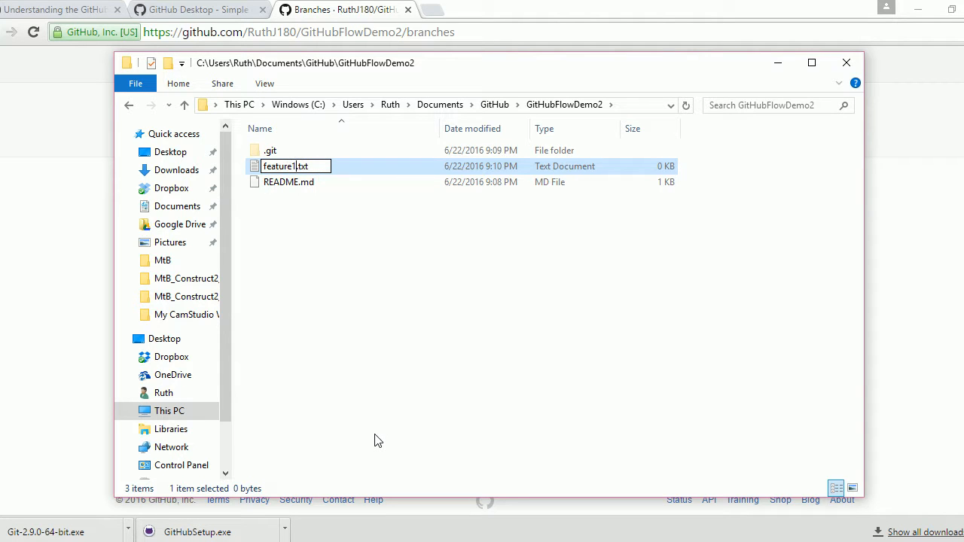
key(Return)
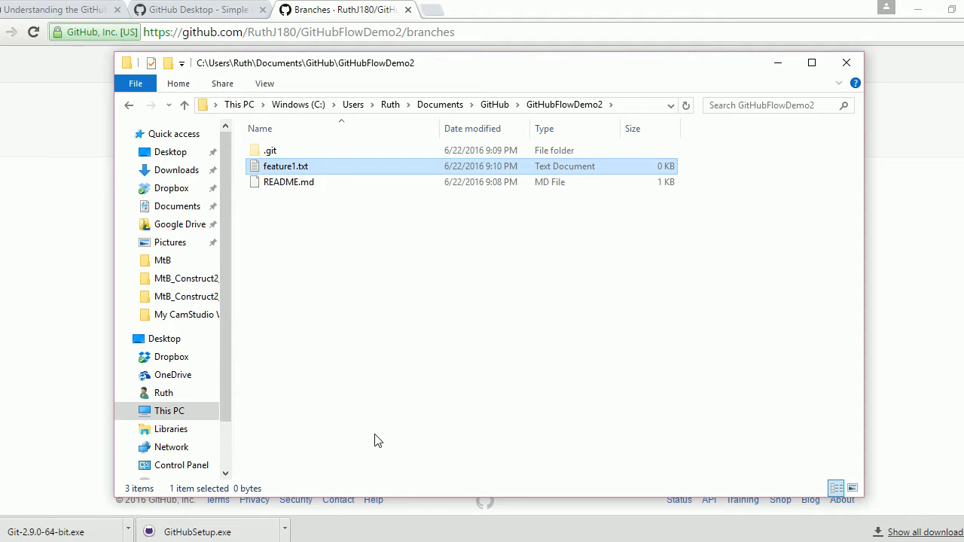
Step: Switch to GitHub Desktop and commit feature1.txt to the Feature1 branch with the summary "Commit creating a button"
click(678, 541)
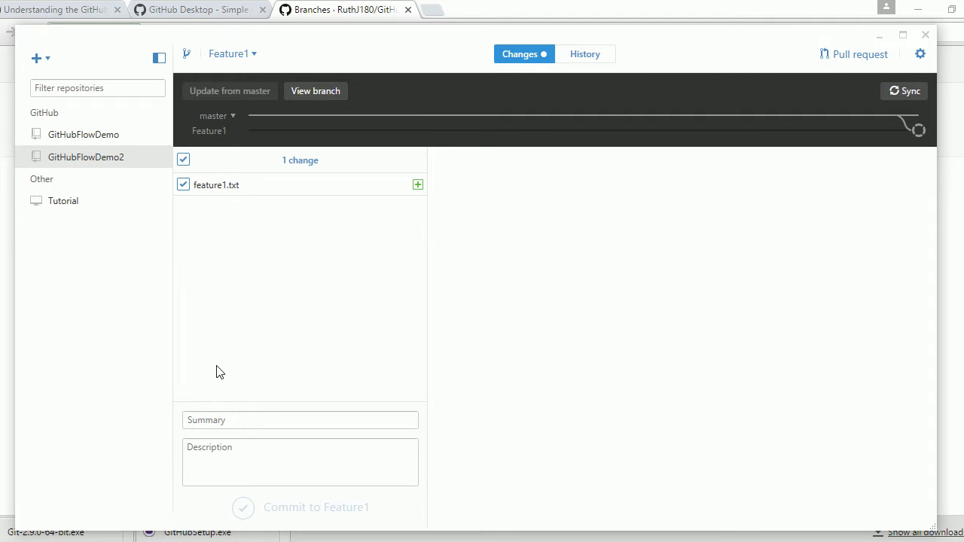
click(229, 423)
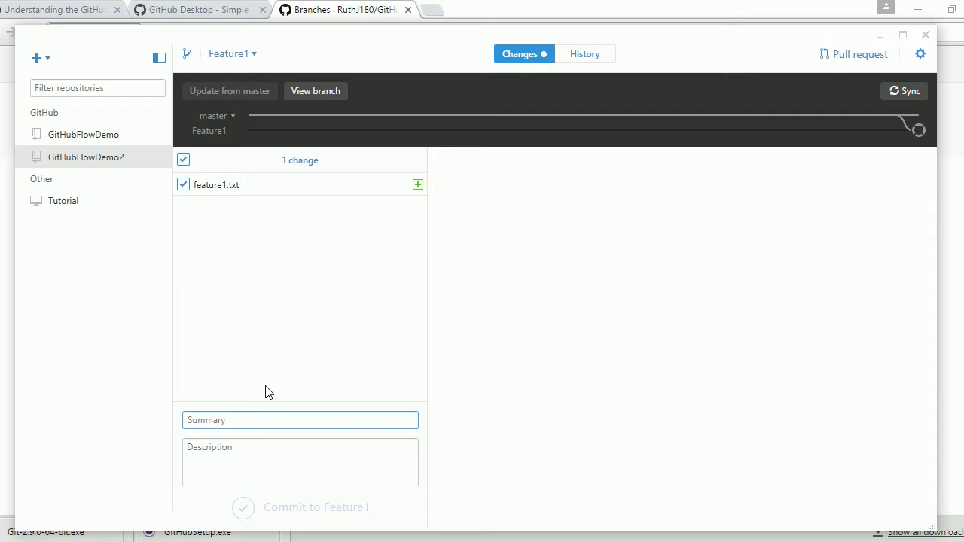
text(C)
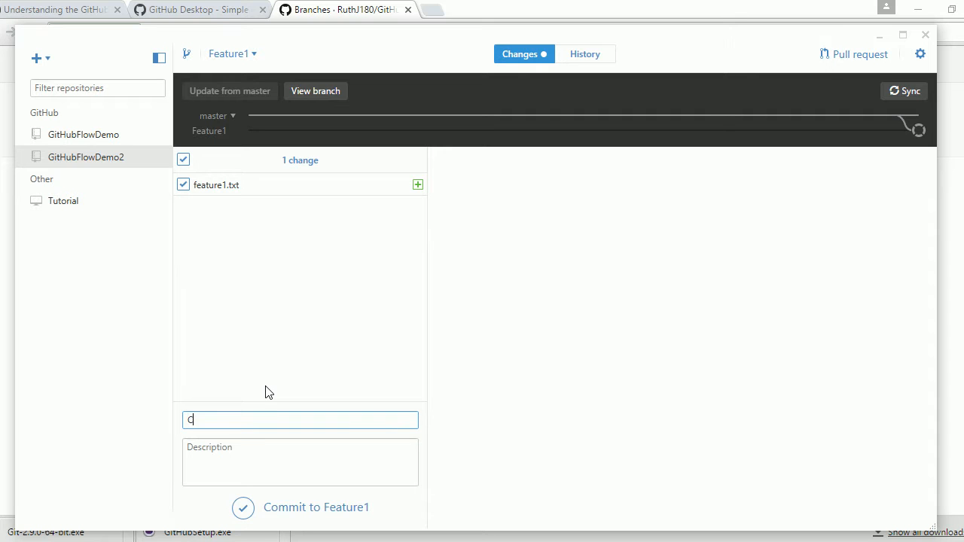
text(ommit creating a button)
click(244, 509)
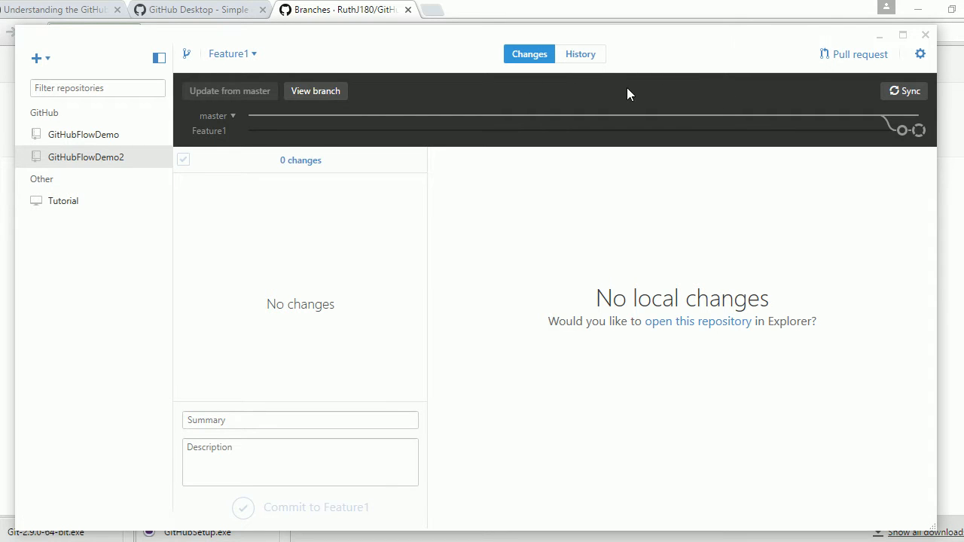
Step: Submit a pull request from Feature1 into master titled "pull request Commit creating a button"
click(842, 61)
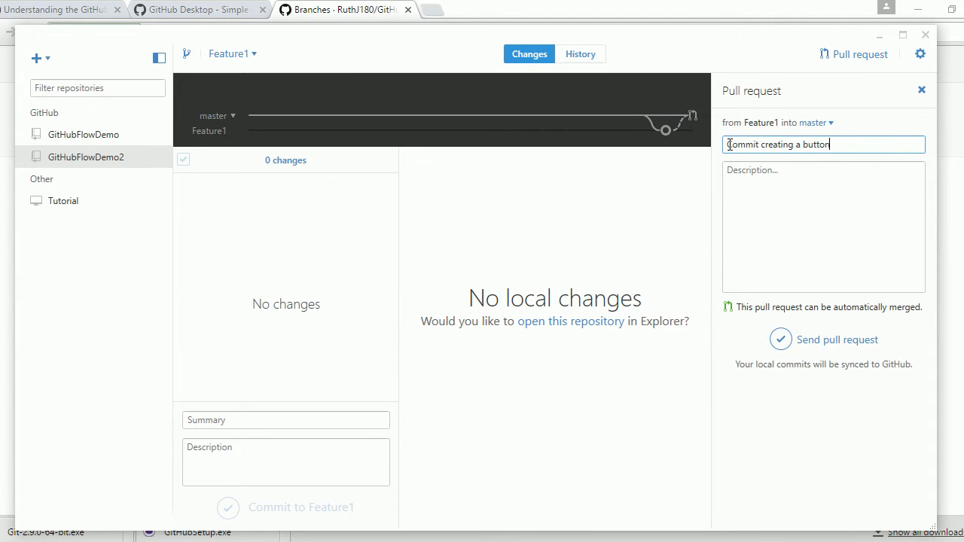
text(pull re)
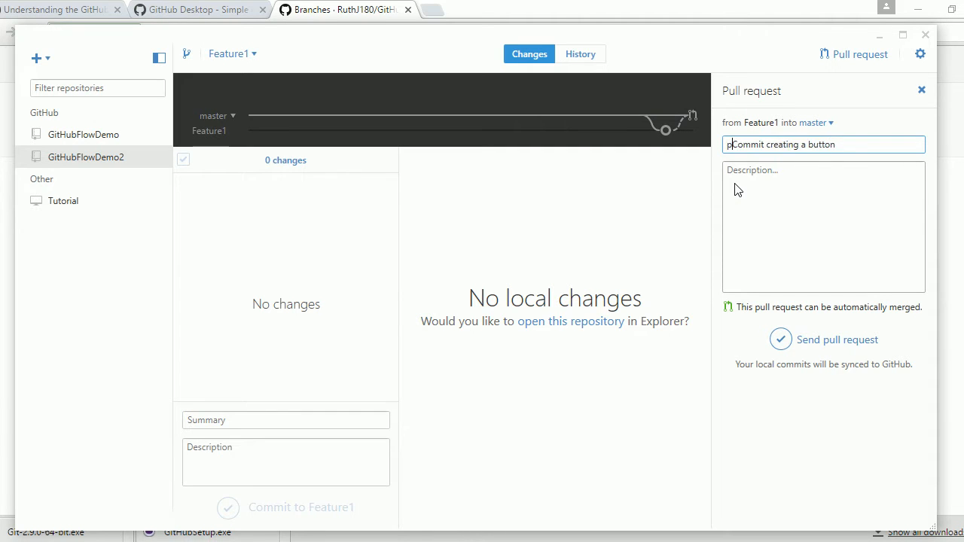
text(quest)
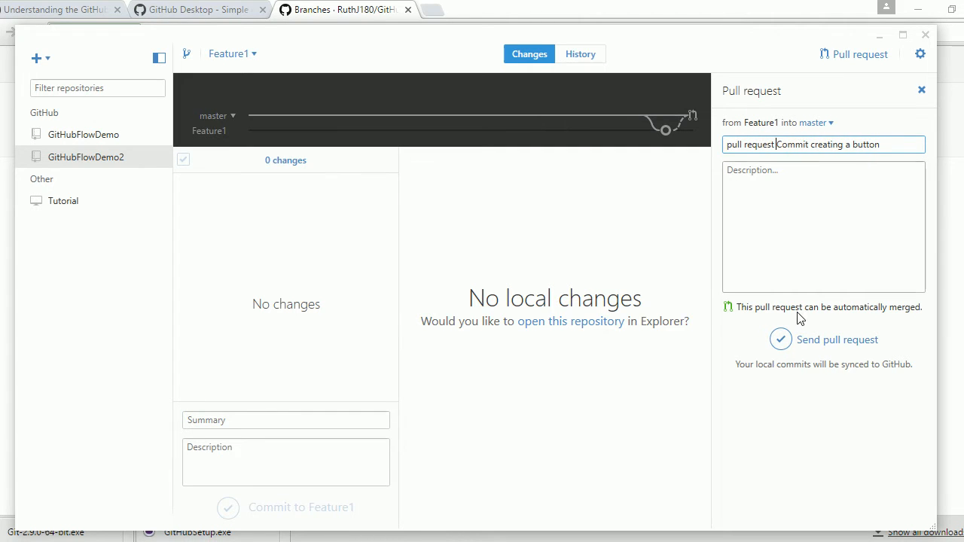
click(781, 340)
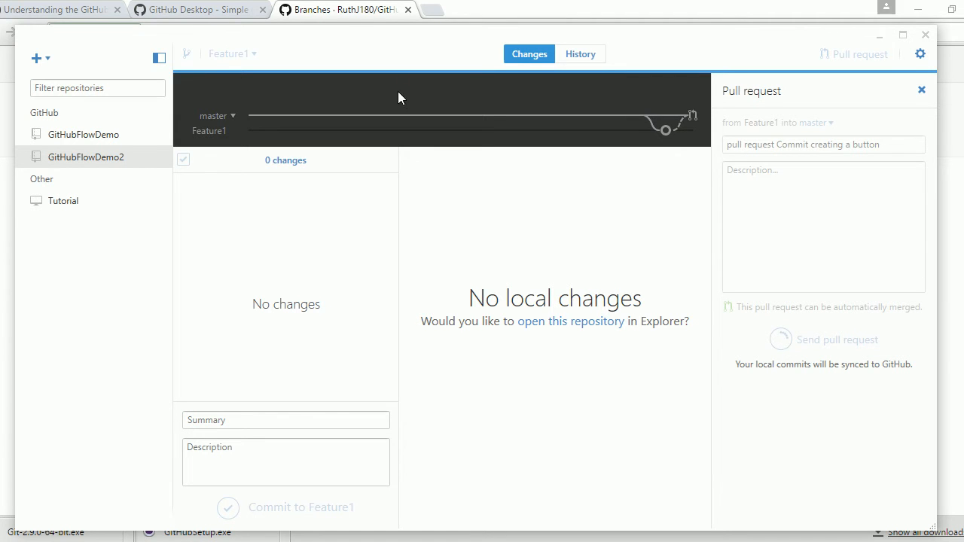
Step: Switch to the browser, reload the branches page and view the GitHubFlowDemo2 repository's code page
click(348, 12)
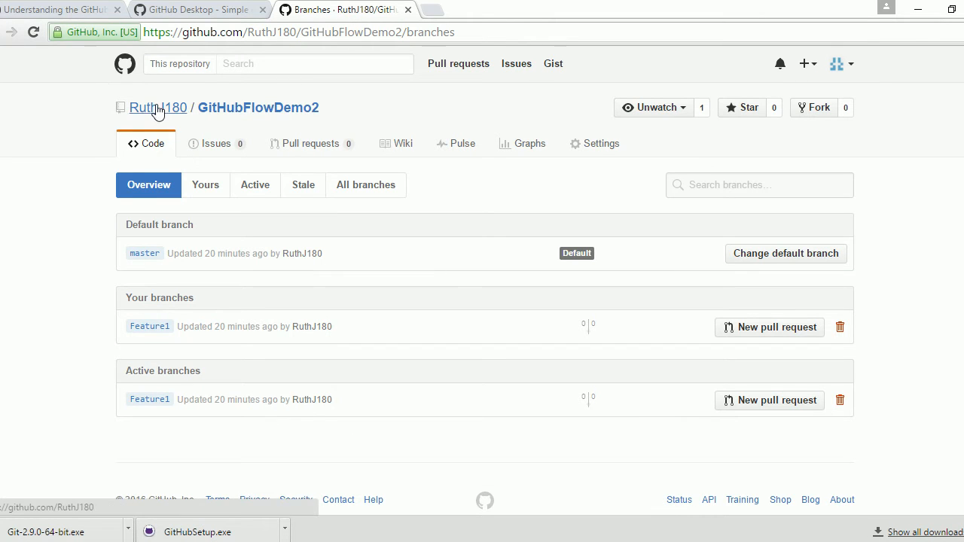
click(33, 35)
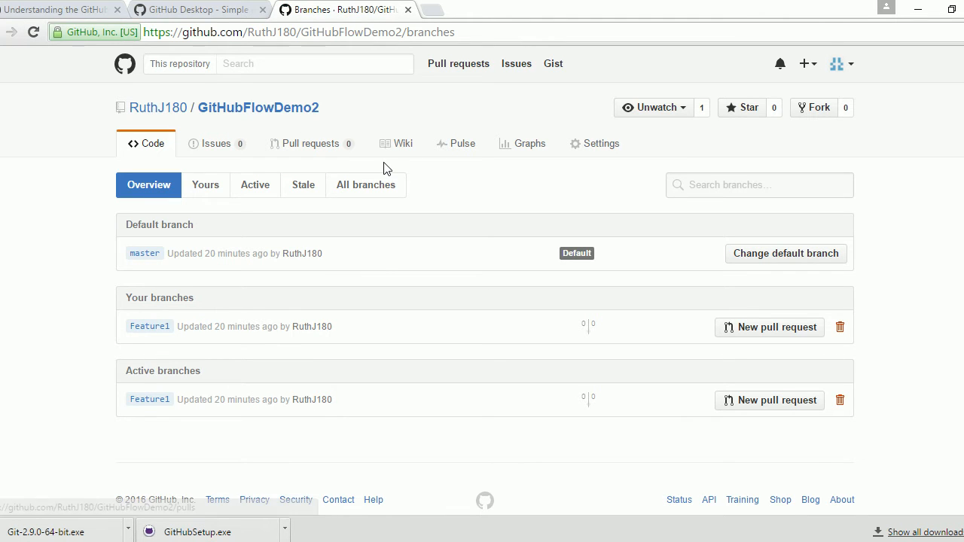
click(154, 144)
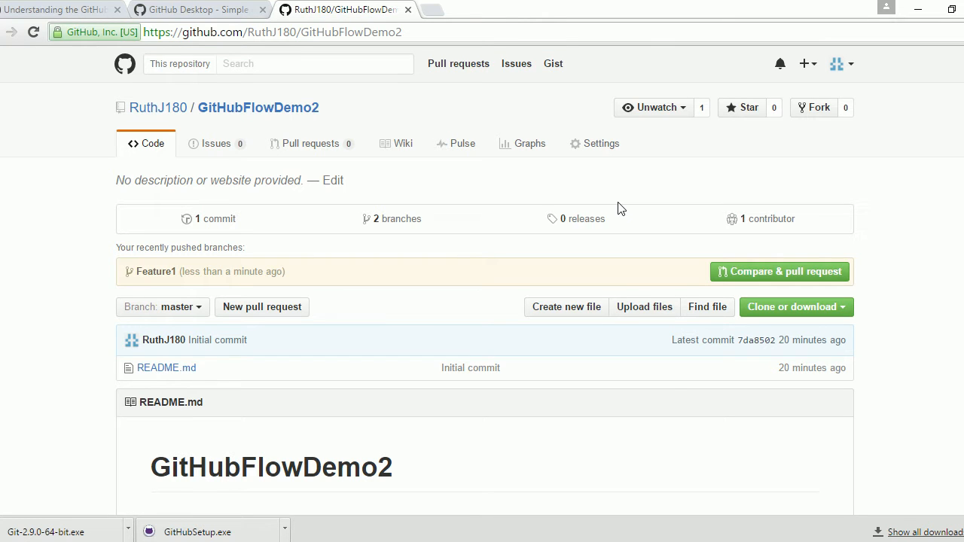
Step: Return to GitHub Desktop, dismiss the error dialog and resend the pull request from Feature1 into master
key(alt+Tab)
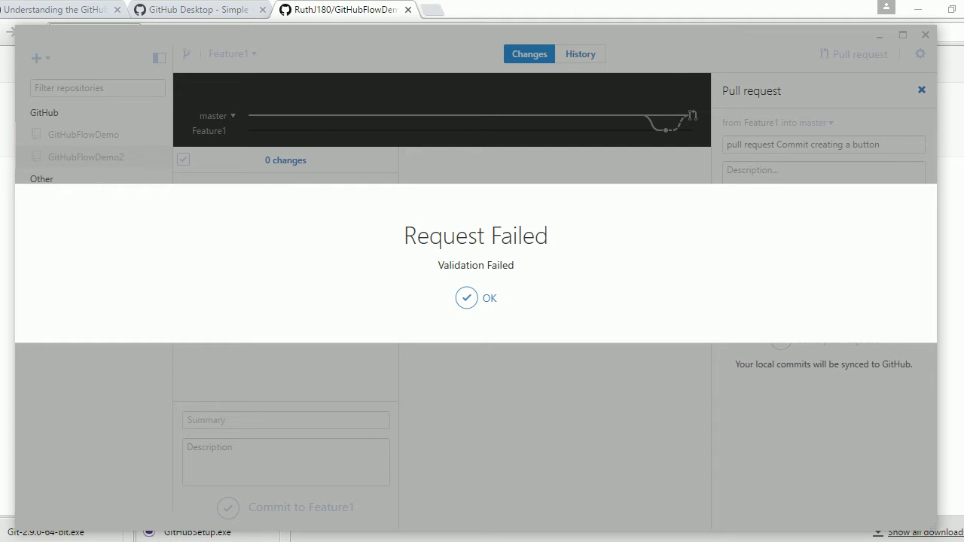
click(467, 298)
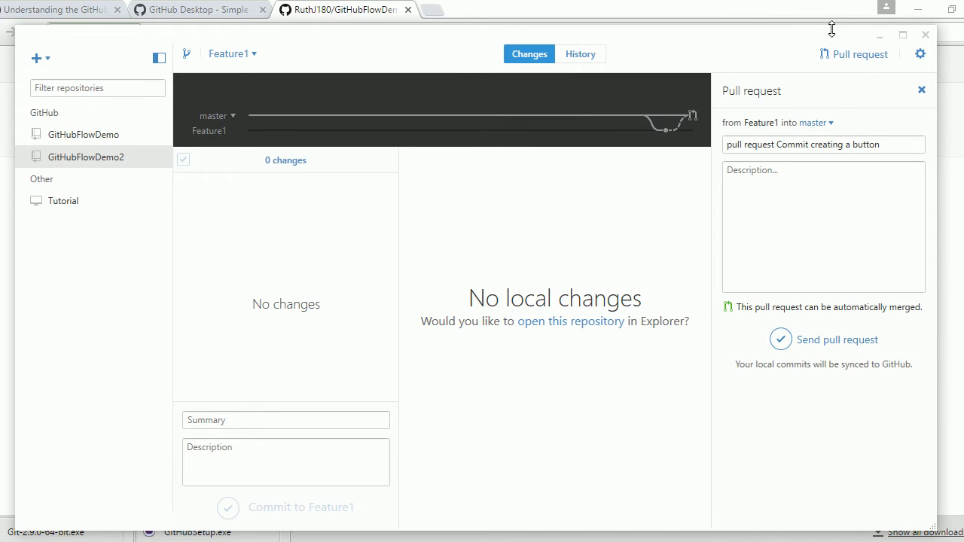
click(782, 340)
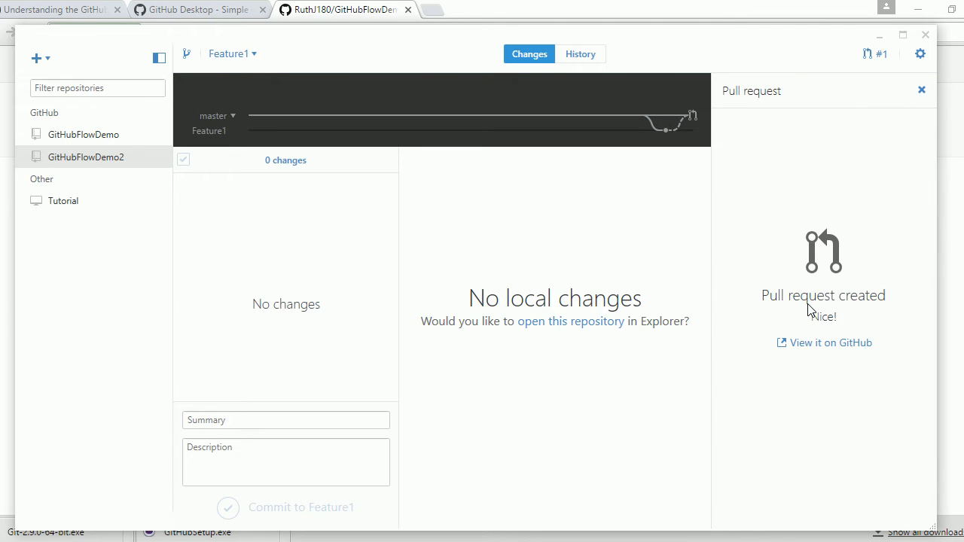
Step: Switch to GitHub in the browser, refresh the repository and open the pull request "pull request Commit creating a button"
click(822, 343)
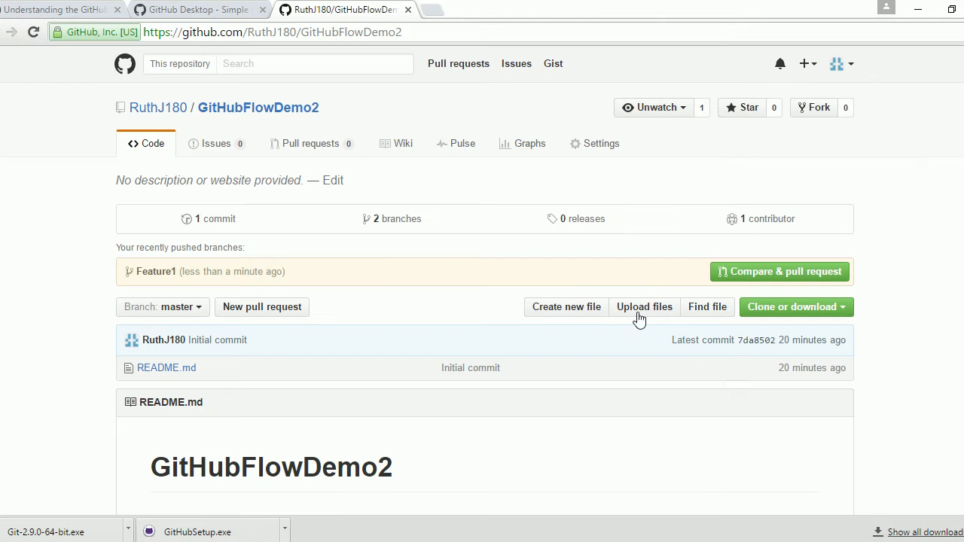
click(34, 32)
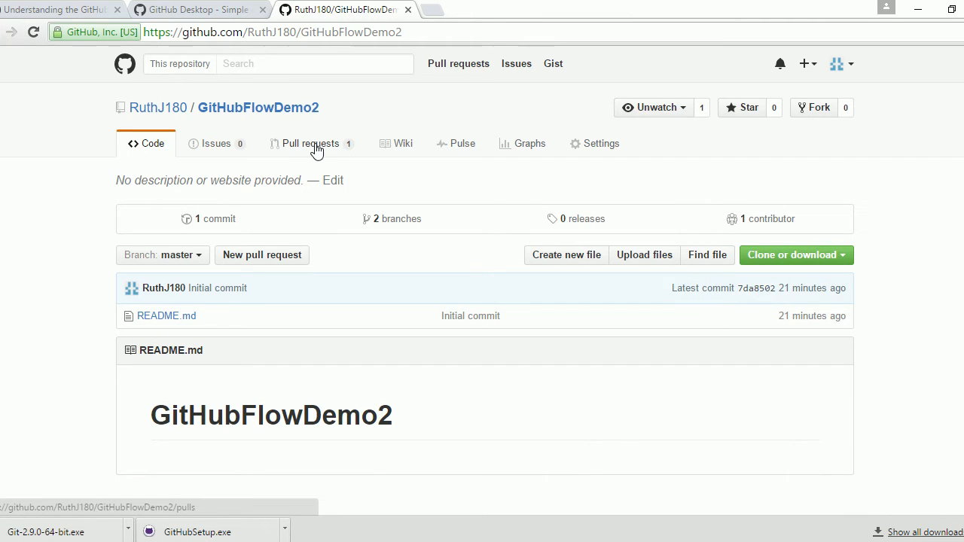
click(316, 149)
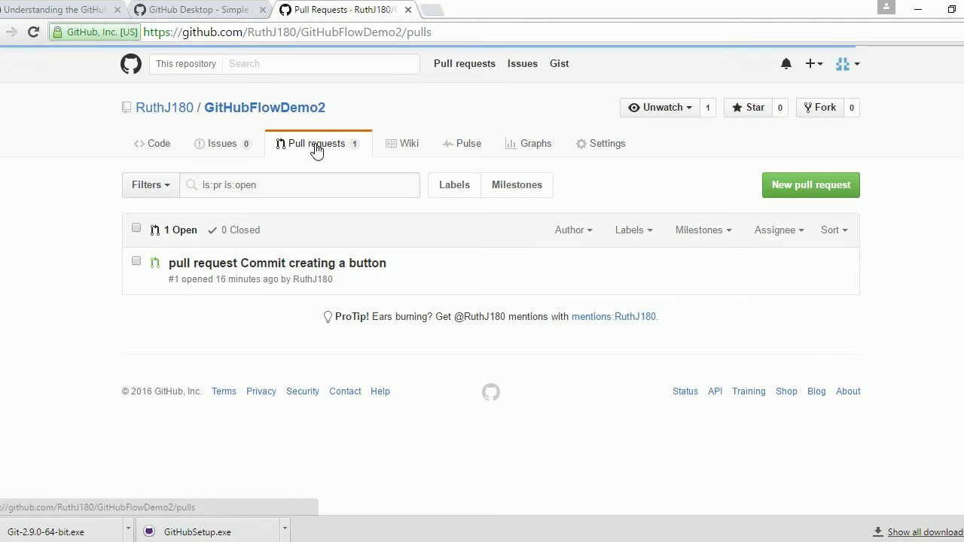
click(263, 270)
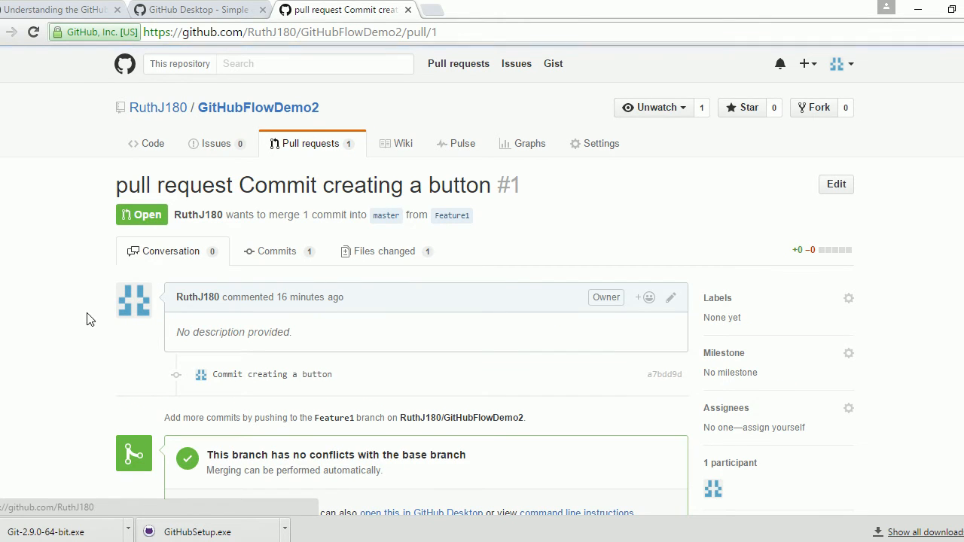
Step: Merge the pull request into master with the description "merge pull request Commit creating a button"
scroll(86, 340, down, 2)
scroll(86, 340, down, 1)
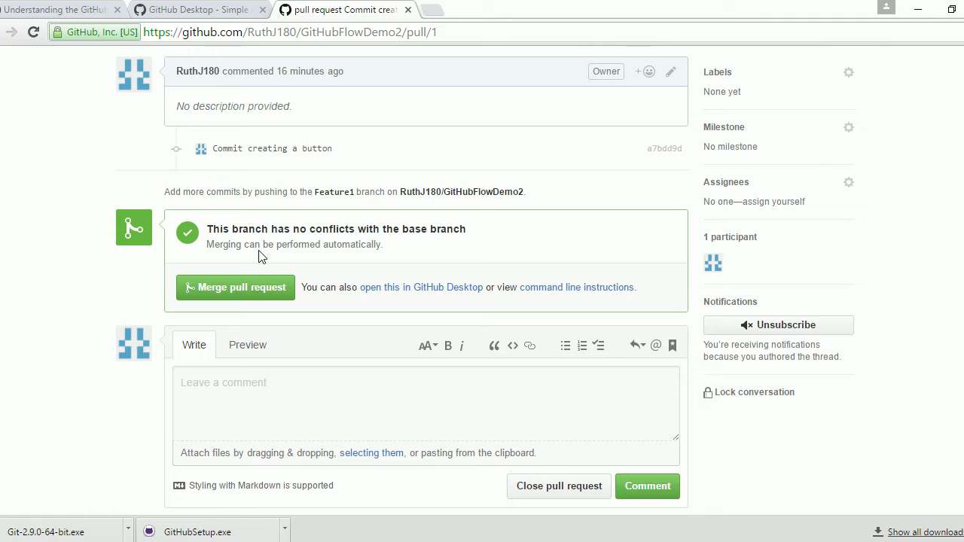
click(251, 292)
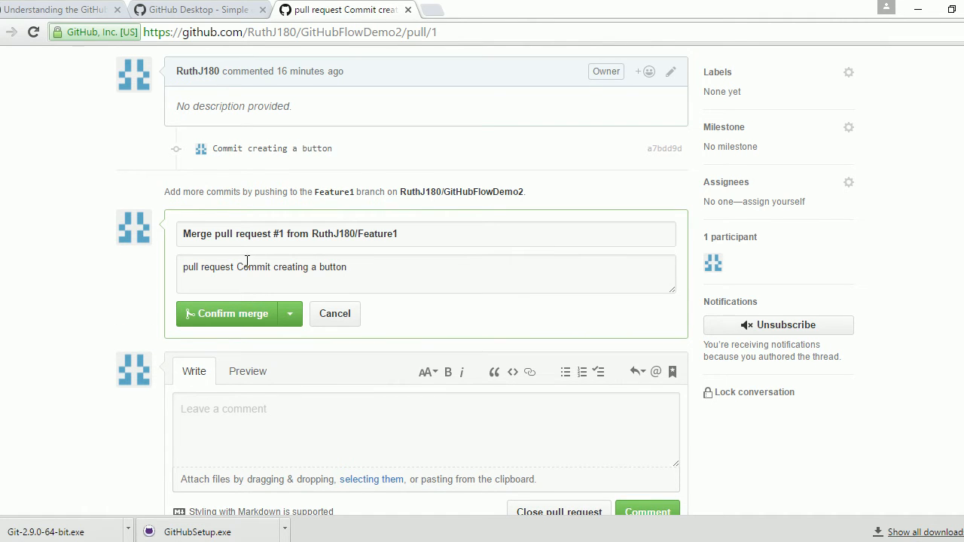
click(186, 267)
text(merge)
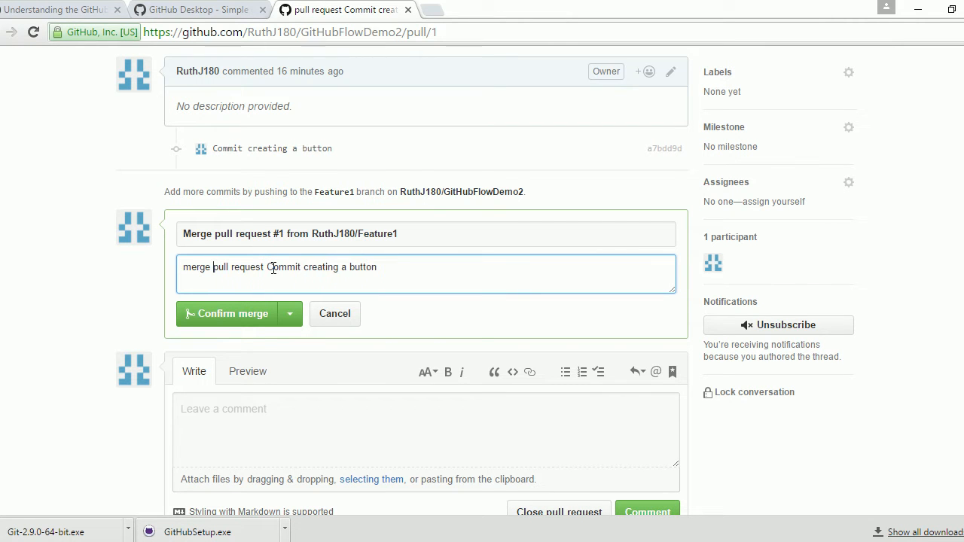
click(235, 317)
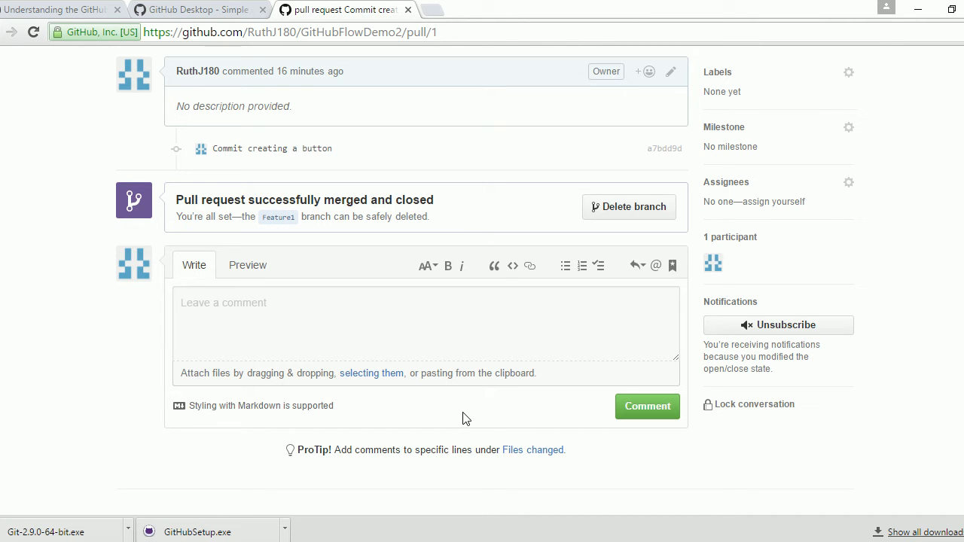
Step: Go to the account's profile page and open the GitHubFlowDemo2 repository to view the merged files
scroll(444, 345, up, 3)
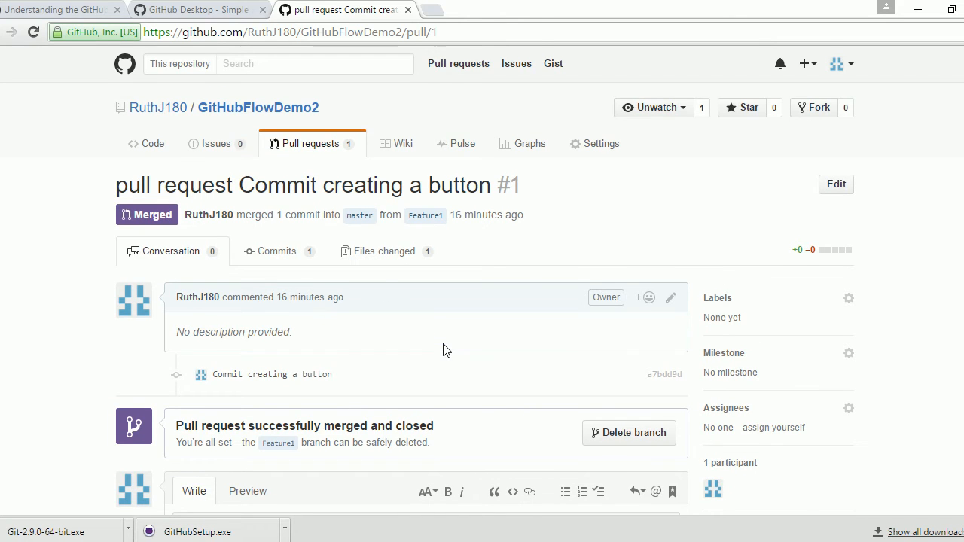
click(153, 111)
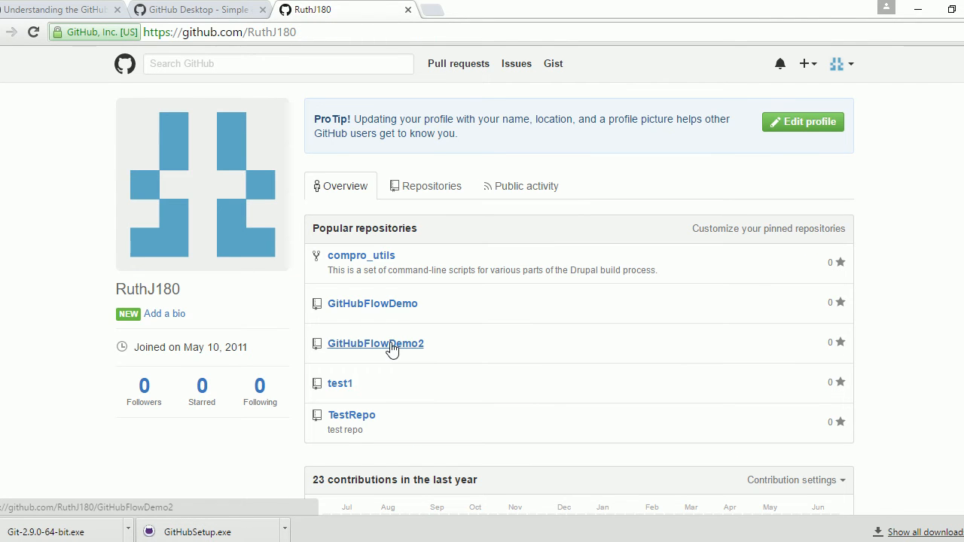
click(391, 345)
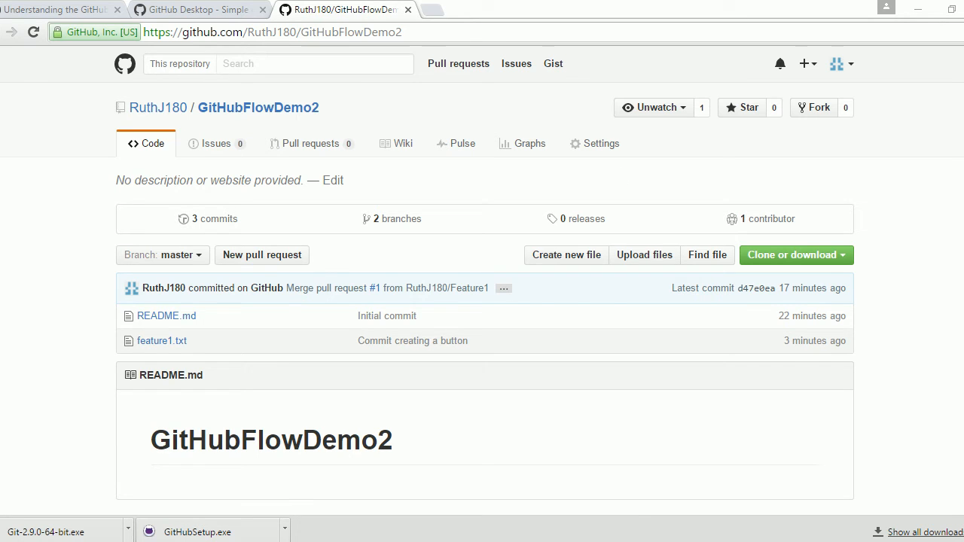
Step: Switch to GitHub Desktop, close the pull request pane and delete the Feature1 branch both locally and on the remote
key(alt+Tab)
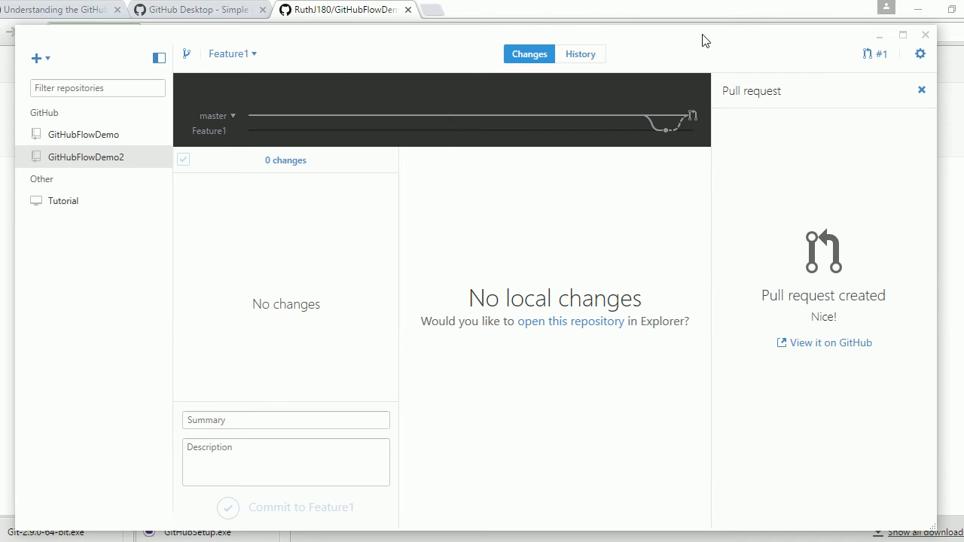
click(921, 90)
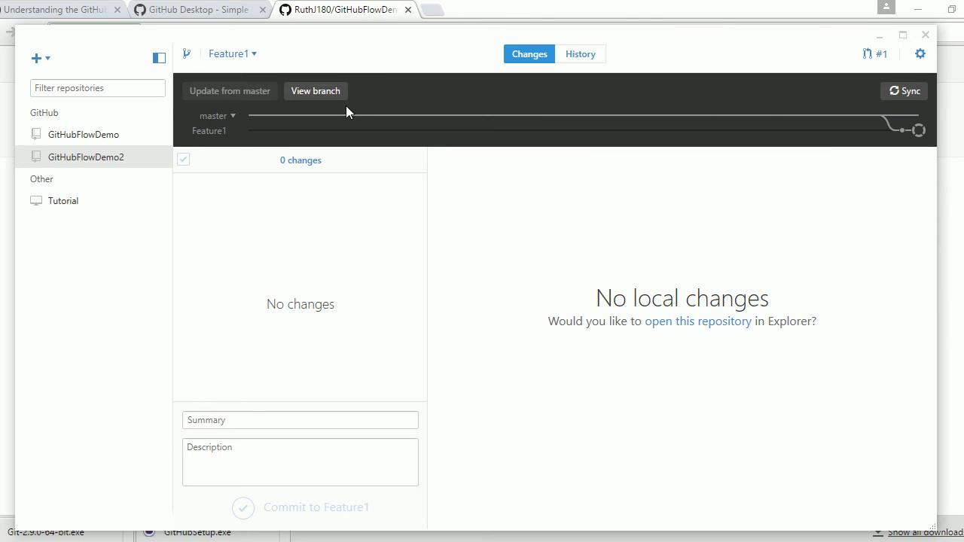
click(920, 57)
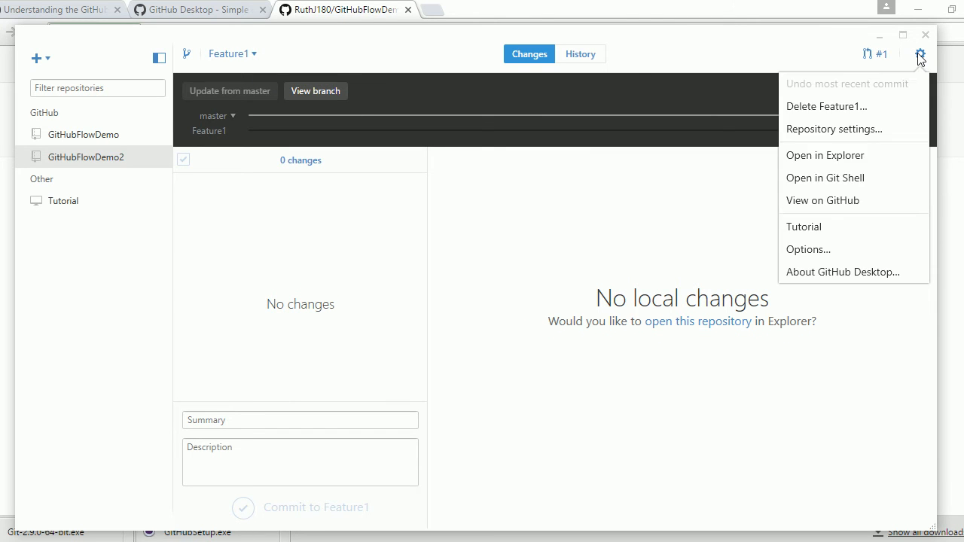
click(826, 109)
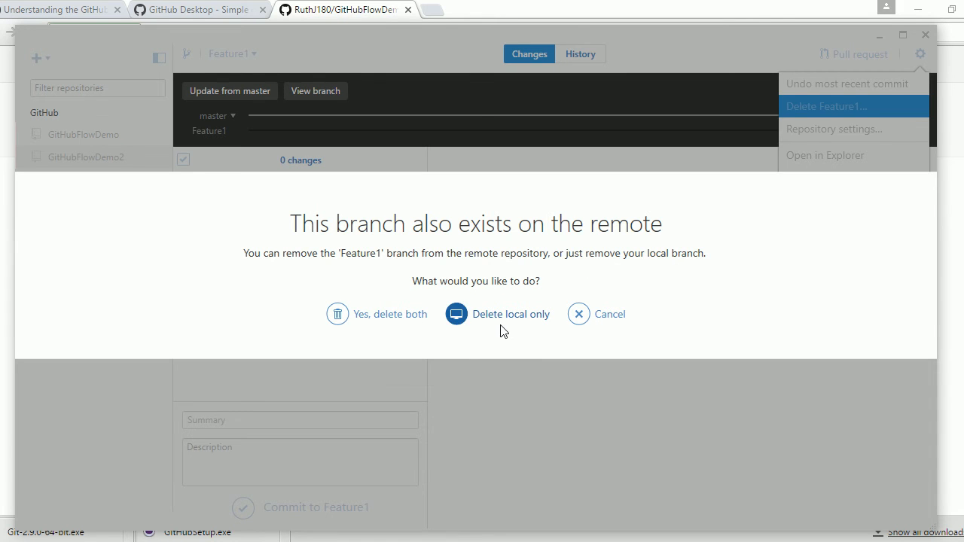
click(381, 314)
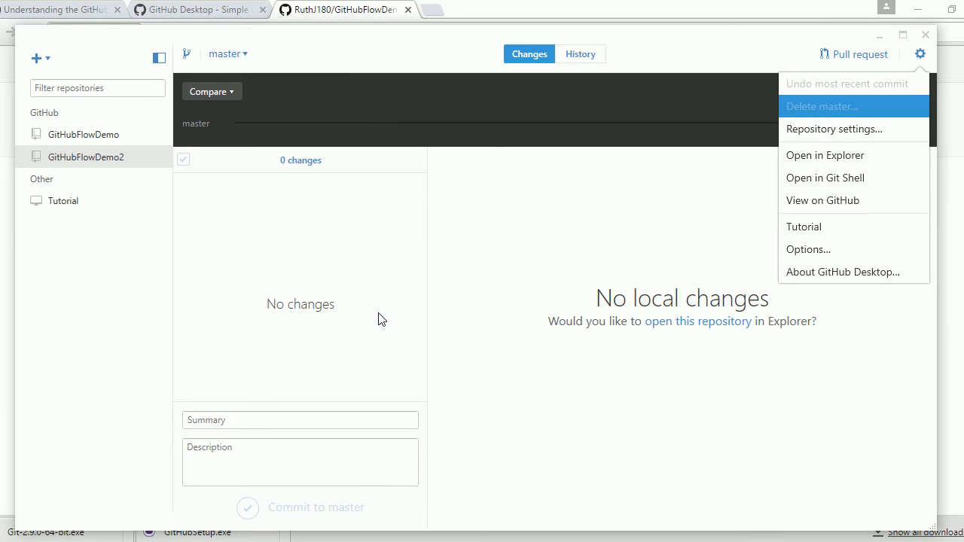
Step: Examine the list of branches available for GitHubFlowDemo2 in GitHub Desktop
click(244, 60)
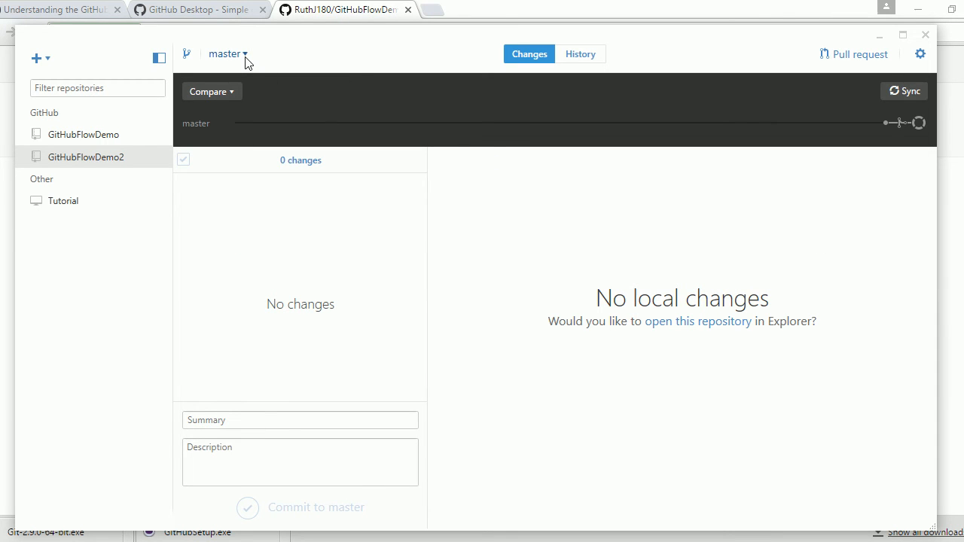
click(246, 57)
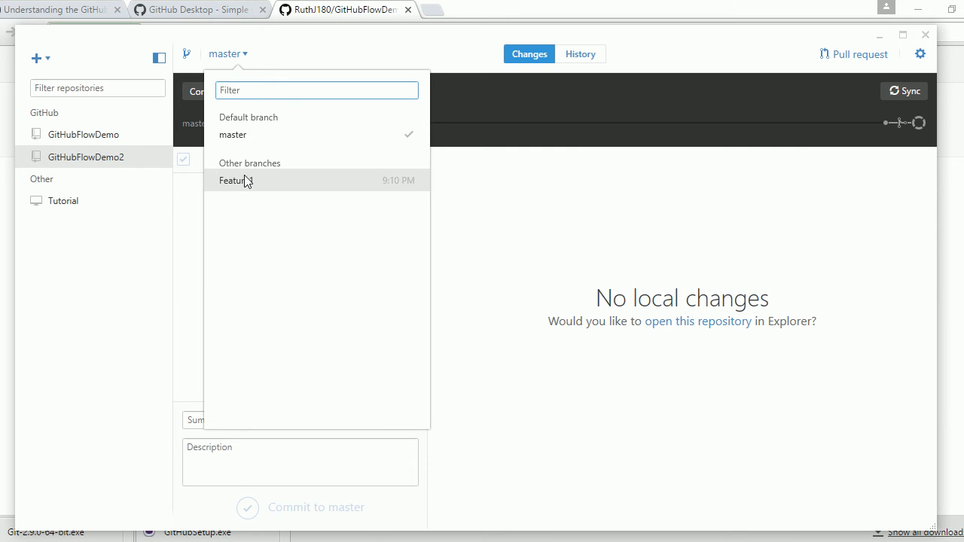
click(245, 54)
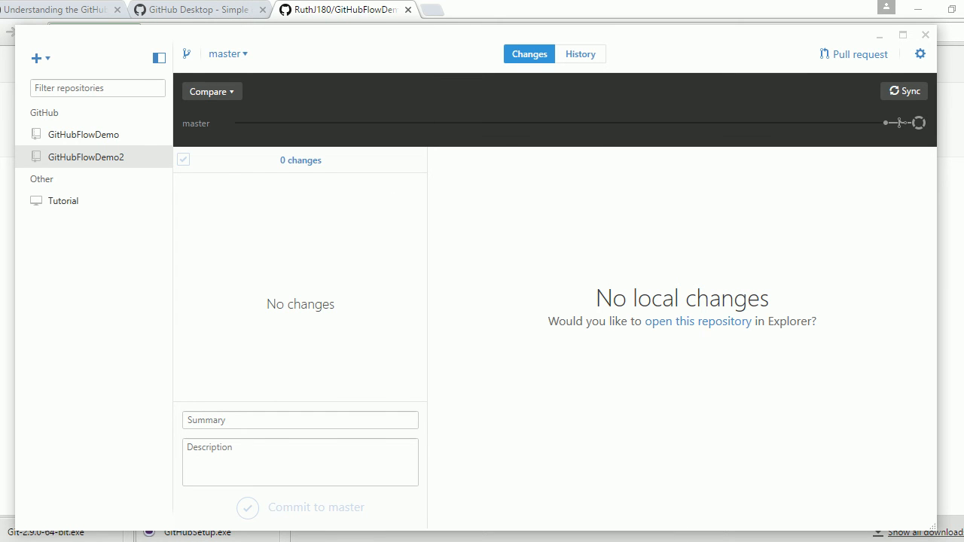
Step: Switch to the browser, reload the GitHubFlowDemo2 repository and check its branches page before returning to the code page
click(683, 541)
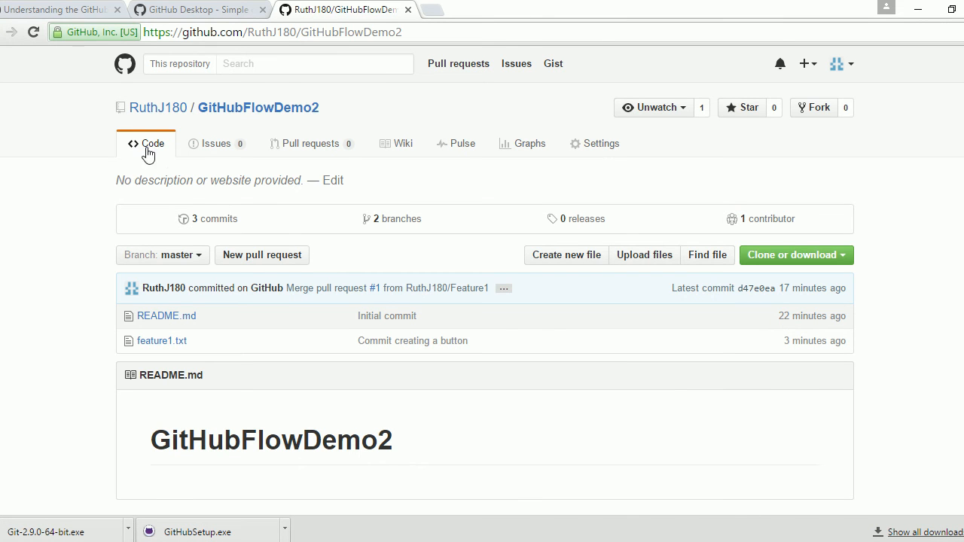
click(33, 32)
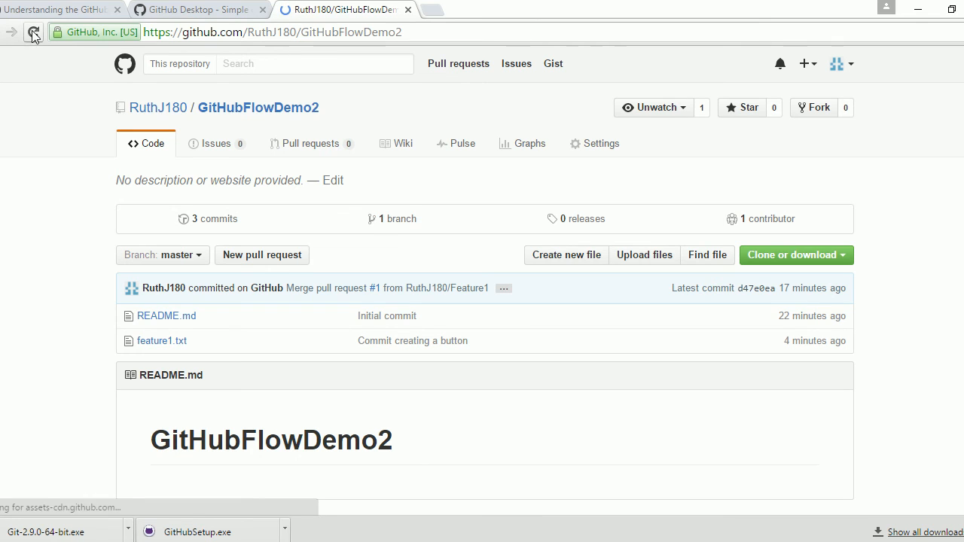
click(407, 219)
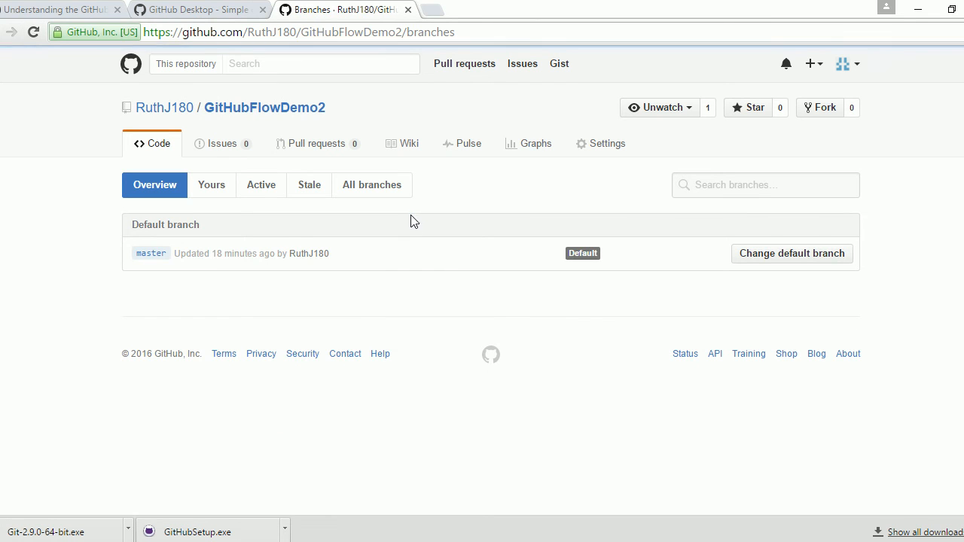
click(158, 144)
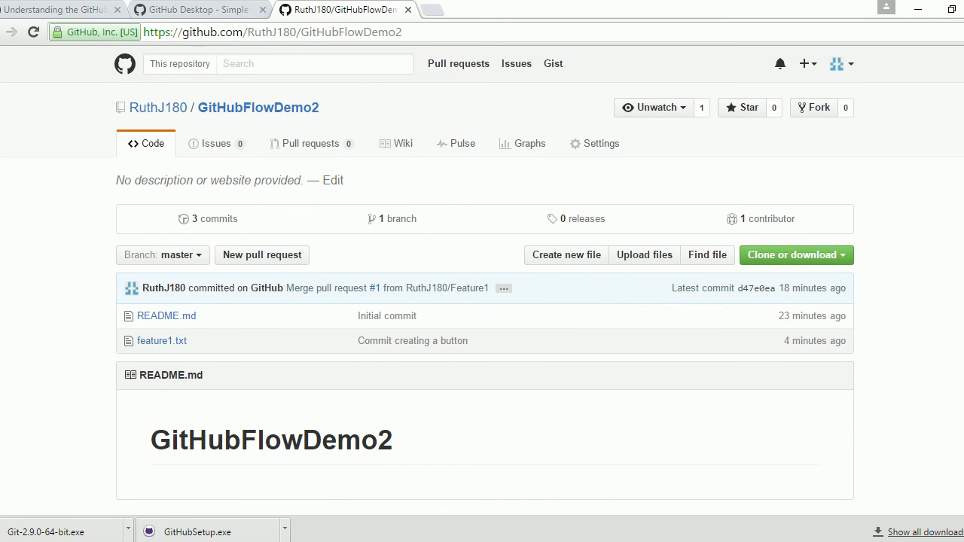
key(alt+Tab)
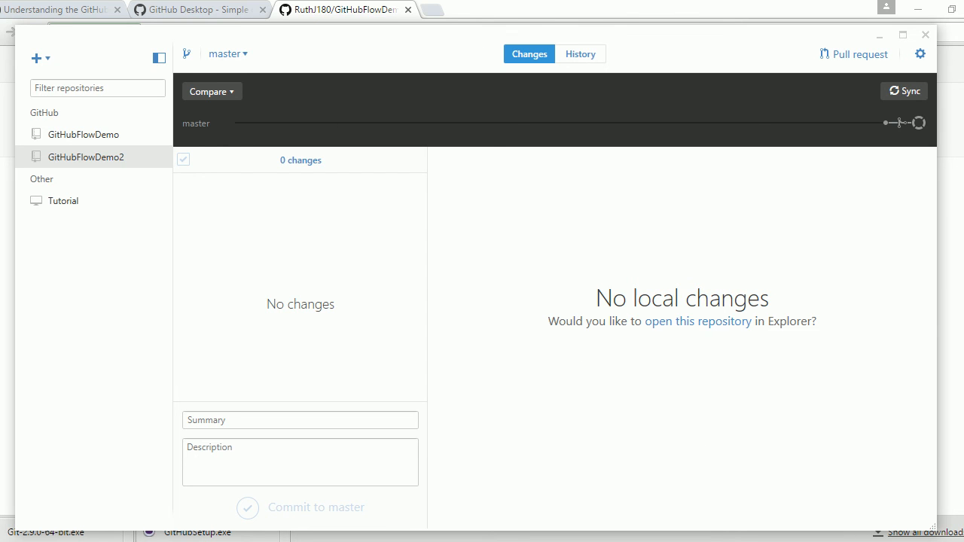
mouse_move(733, 540)
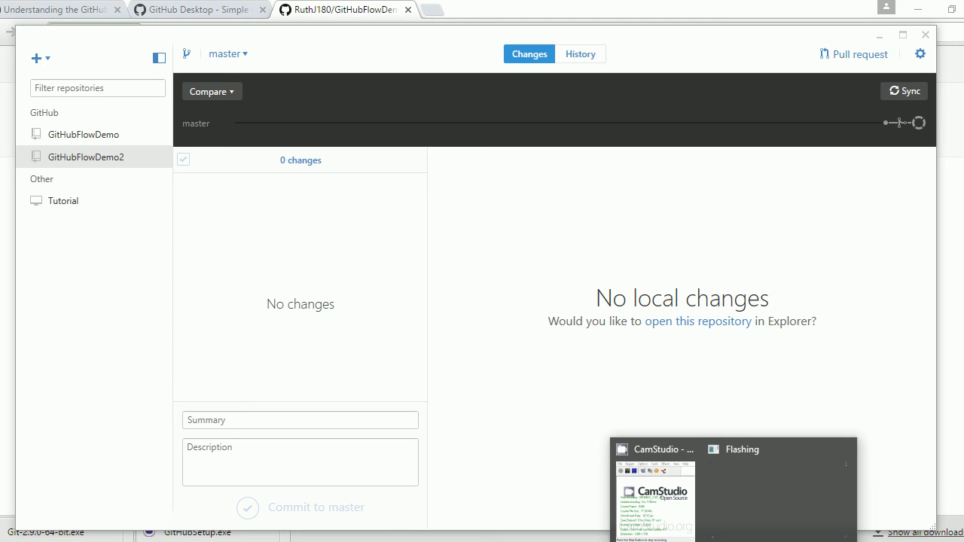
click(678, 501)
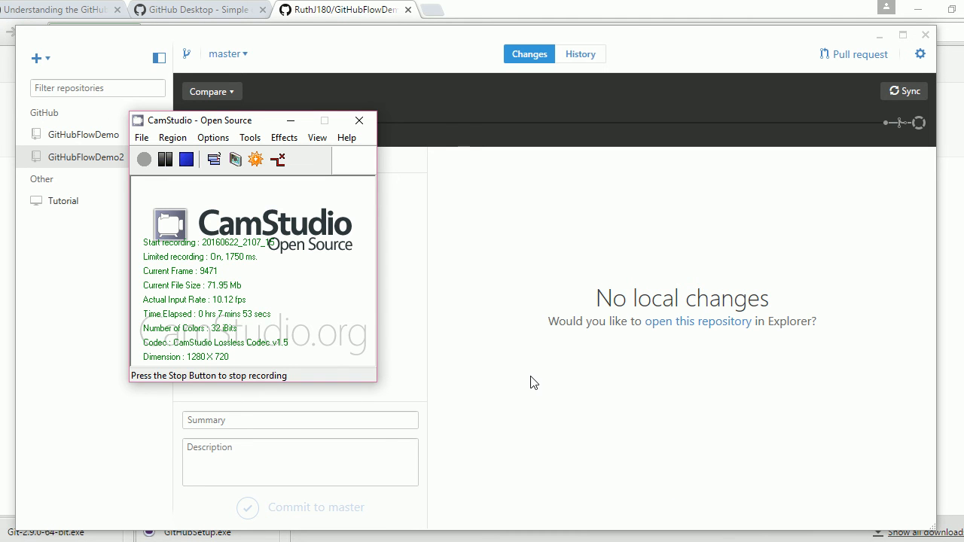